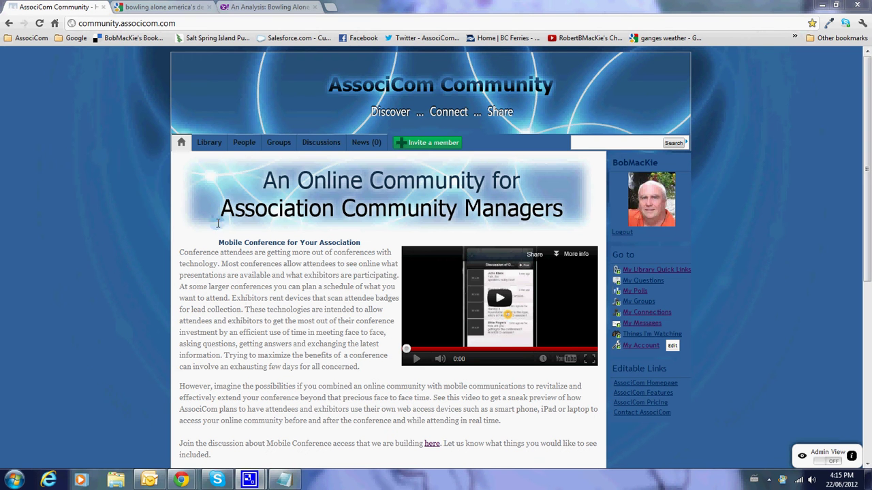
Open the community Library and expand the Marketing folder in the folder tree
left_click(208, 142)
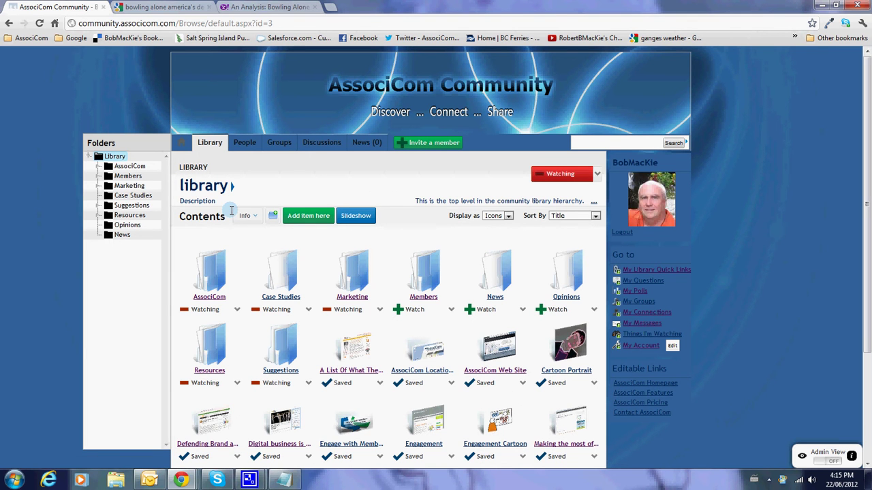
left_click(135, 167)
left_click(98, 186)
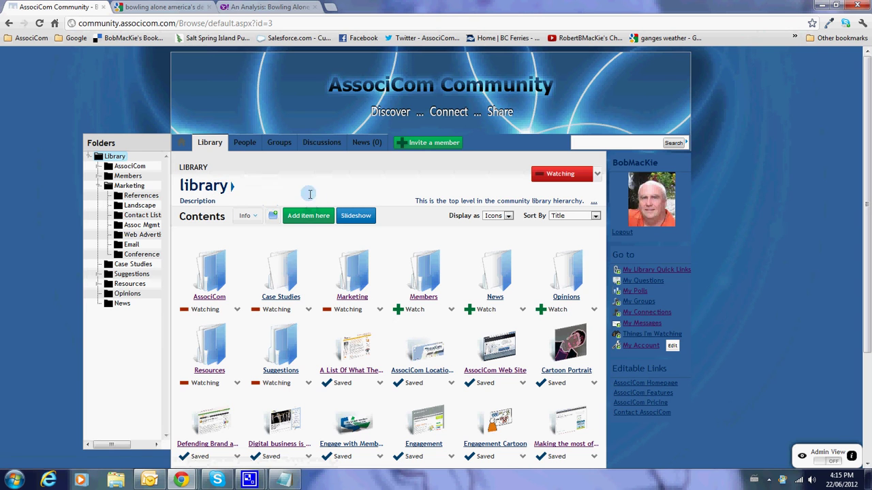
Start adding a new link item to the top level of the library
left_click(308, 214)
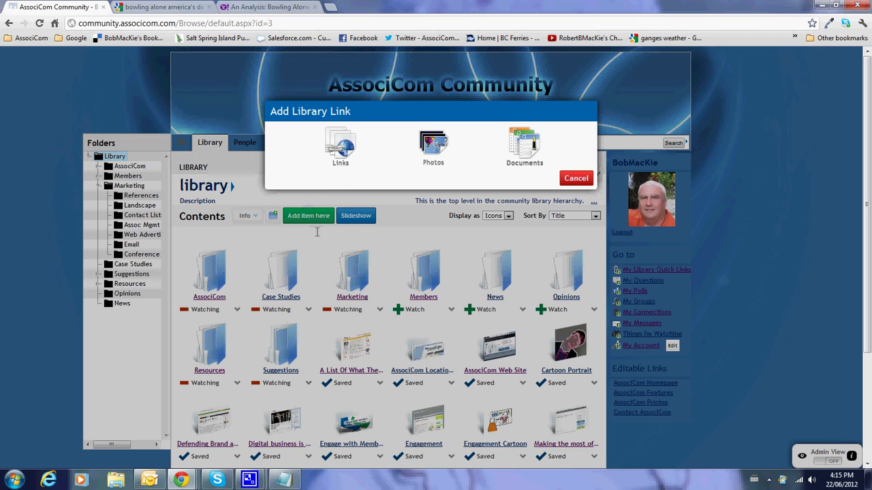
left_click(342, 175)
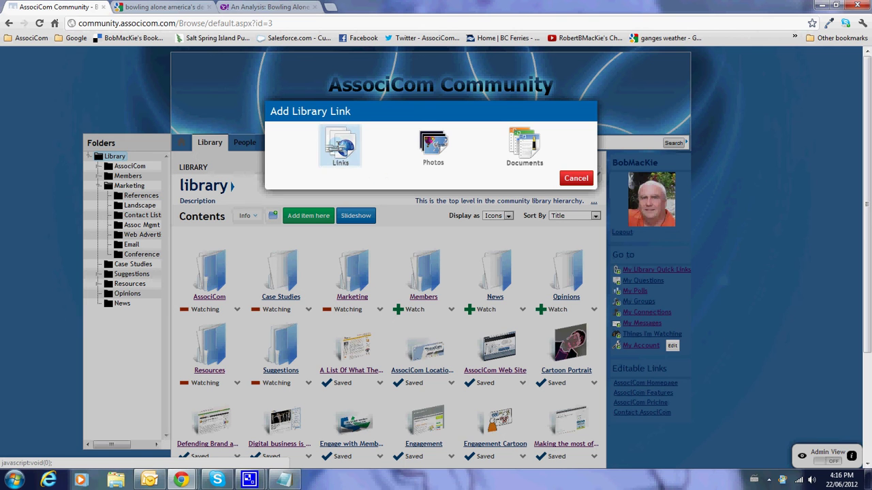
left_click(338, 146)
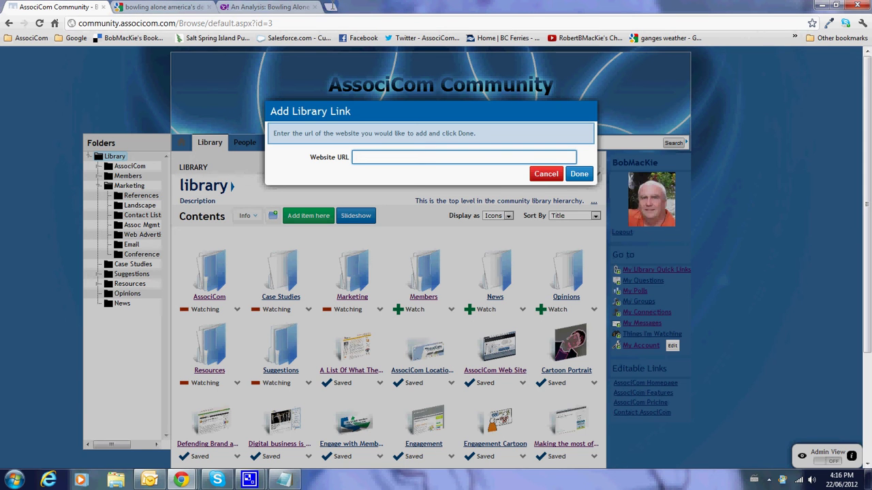
left_click(331, 7)
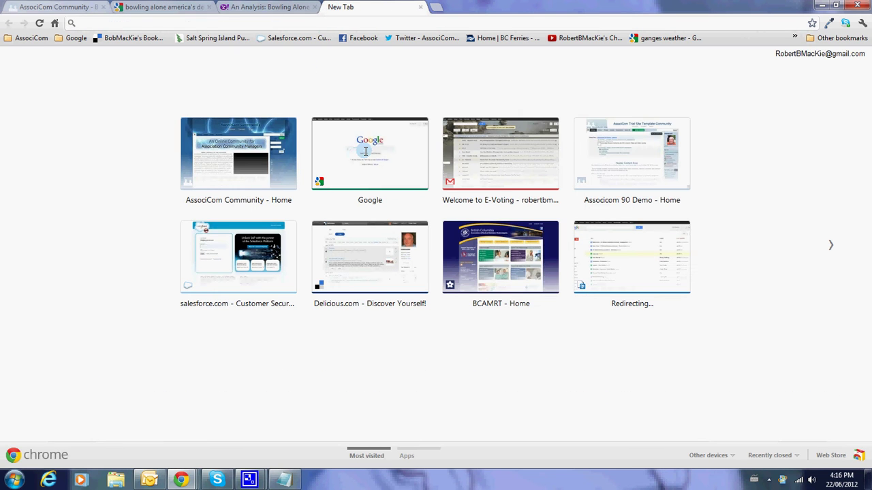
left_click(365, 151)
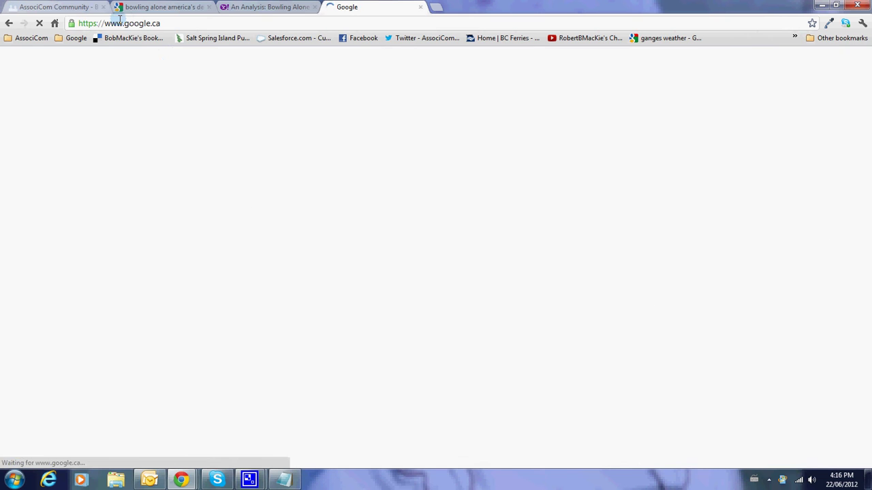
left_click(125, 23)
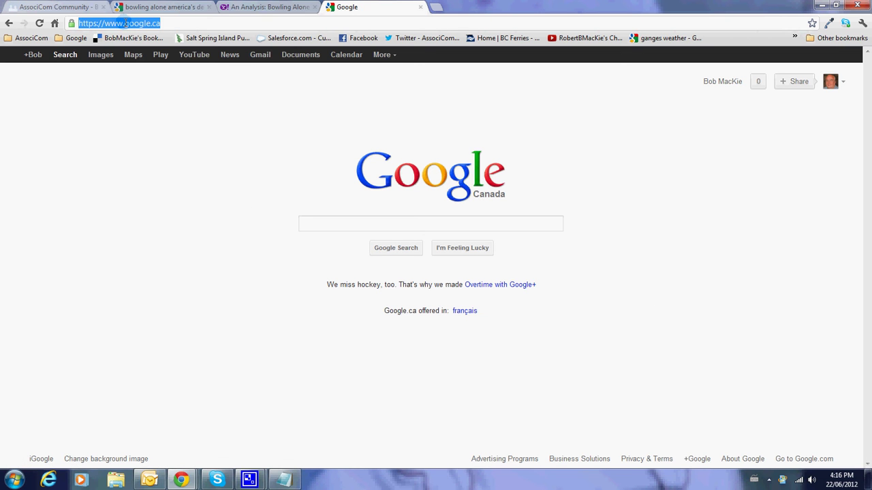
right_click(125, 23)
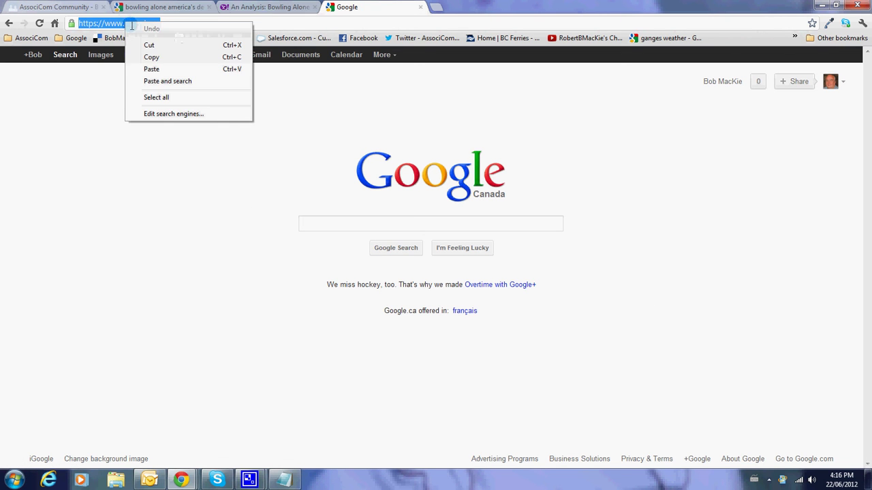
left_click(148, 57)
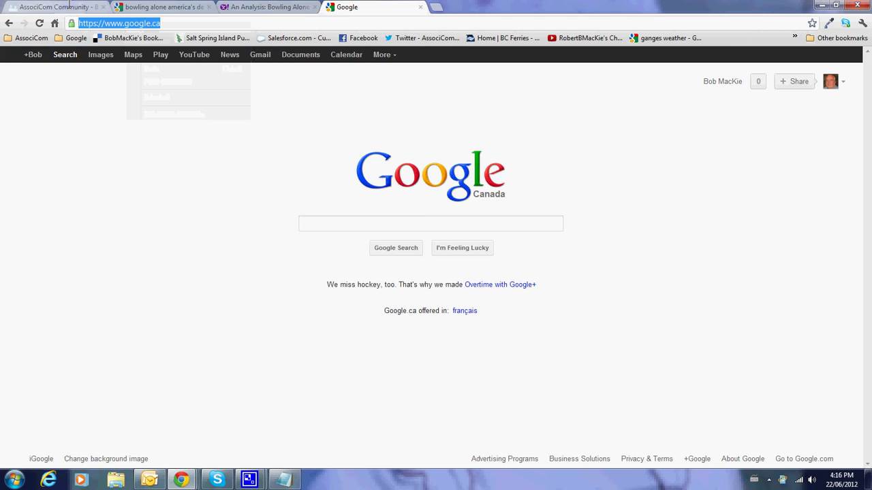
Return to the library link form, paste the copied Google address as the website URL and submit it
key("ctrl+1")
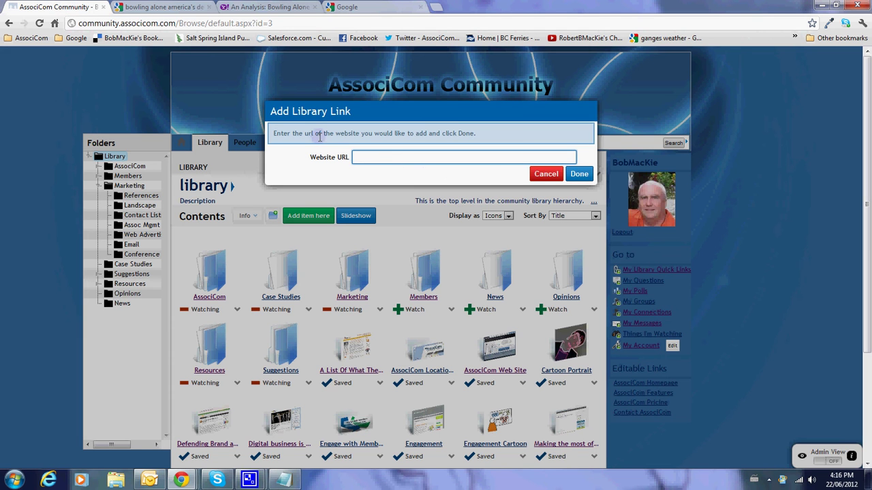
right_click(385, 154)
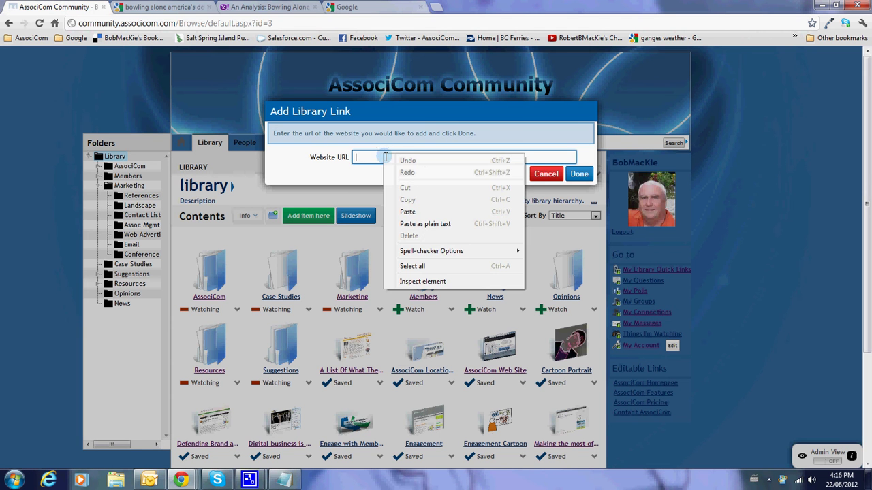
left_click(412, 214)
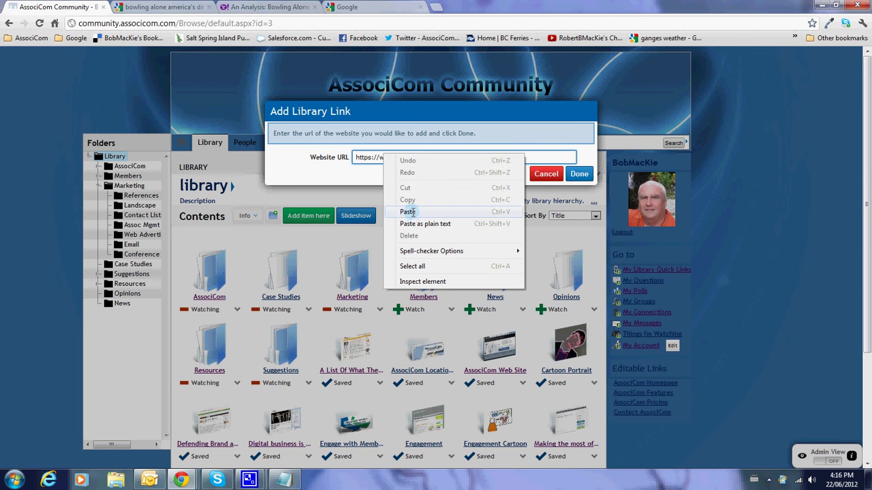
left_click(577, 173)
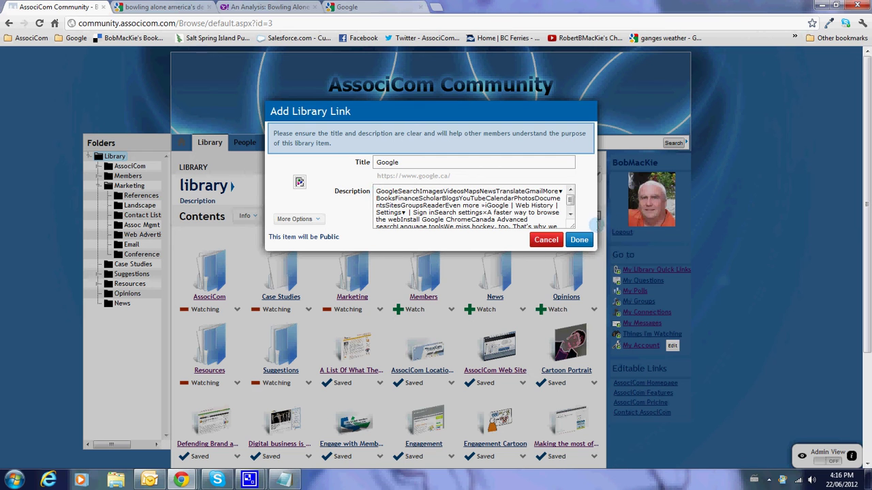
Enlarge the description box and replace the auto-filled text with "My descrption"
left_click_drag(574, 227, 603, 262)
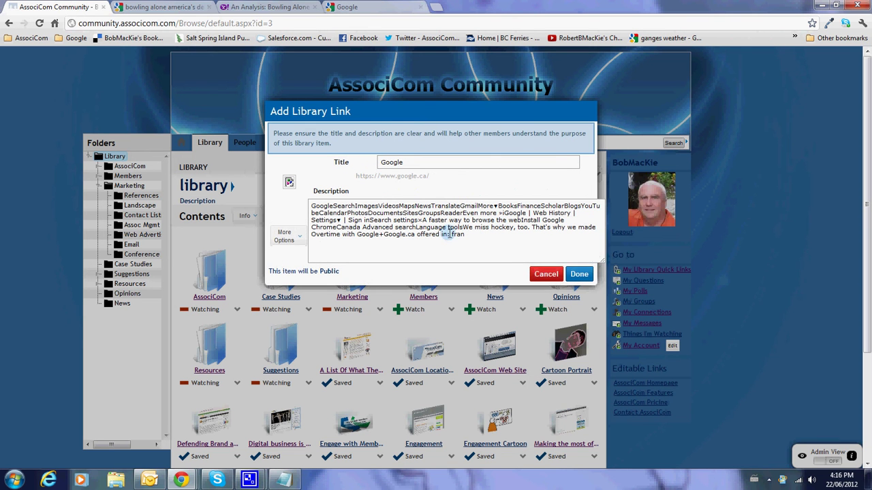
left_click(413, 220)
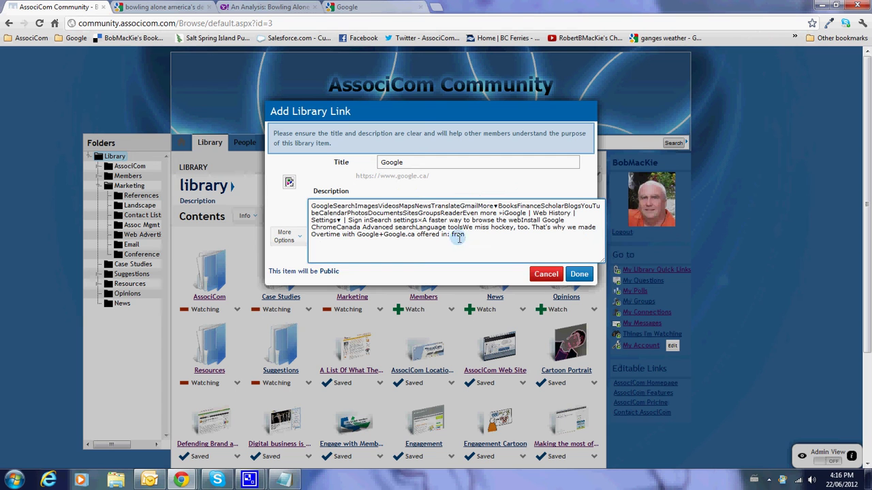
key("ctrl+a")
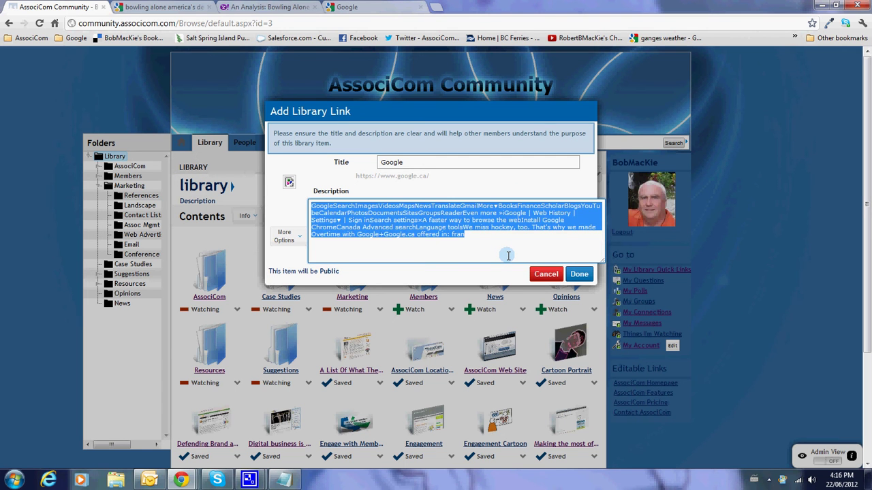
key("BackSpace")
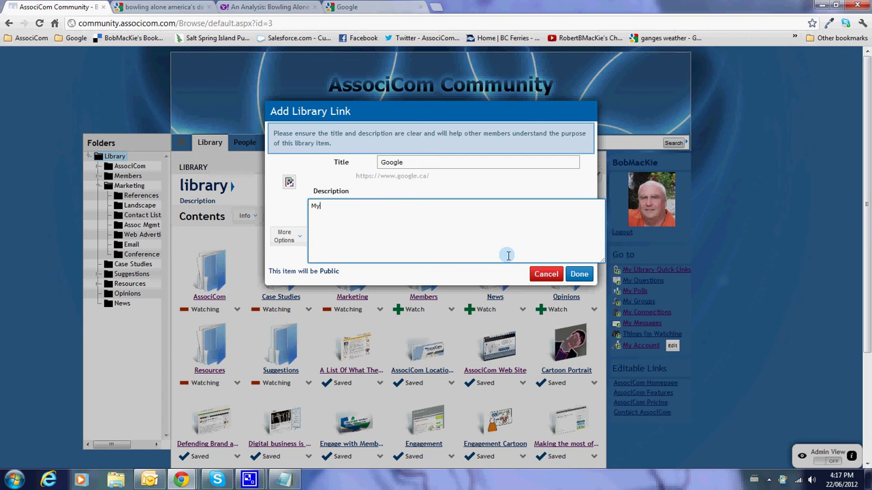
type("My descrption")
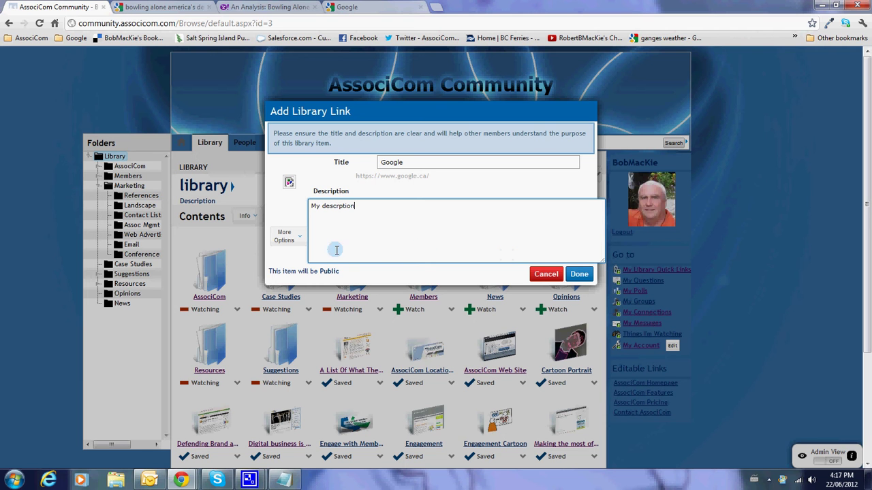
Expand the extra options, add the existing google tag and share the link with the AssociCom Users group
left_click(297, 234)
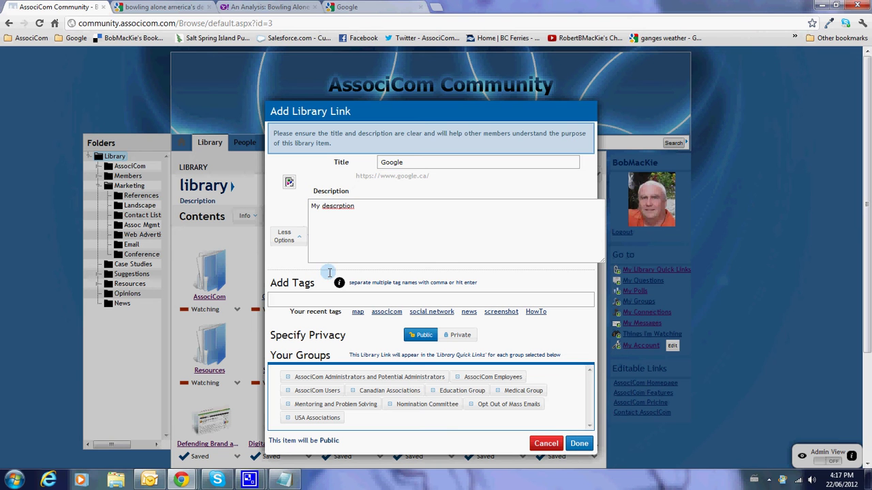
left_click(340, 301)
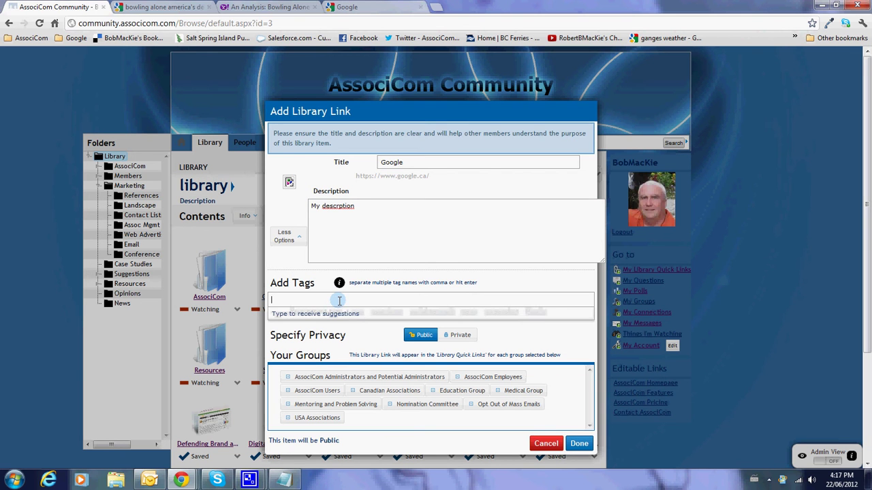
type("G")
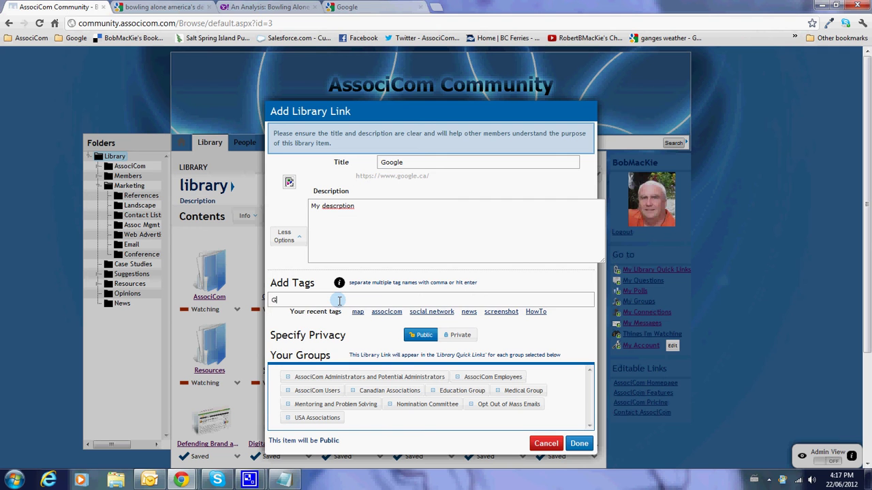
type("o")
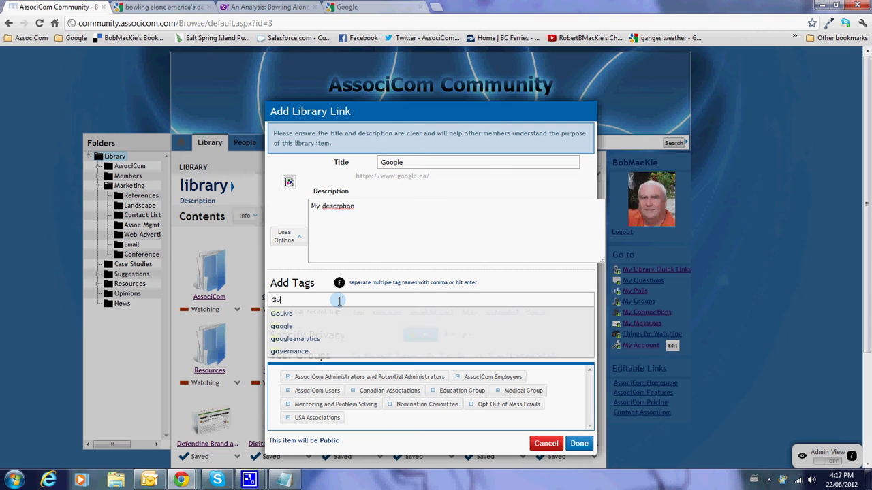
left_click(289, 326)
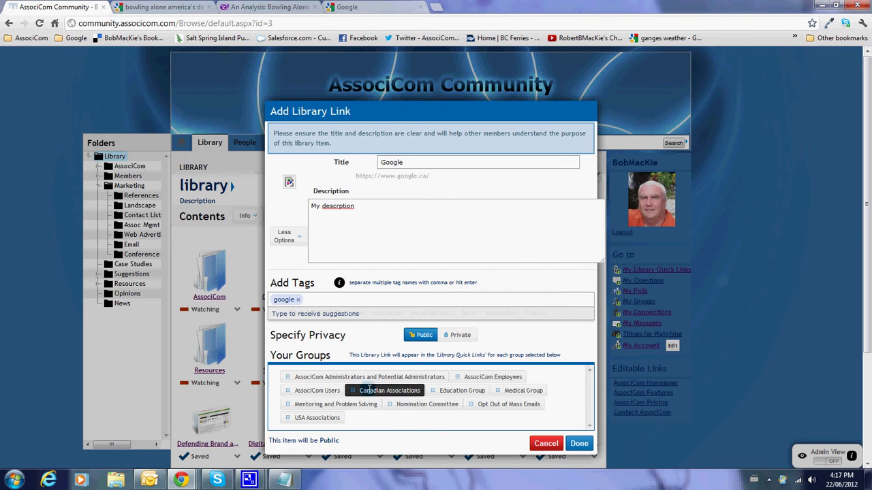
left_click(300, 387)
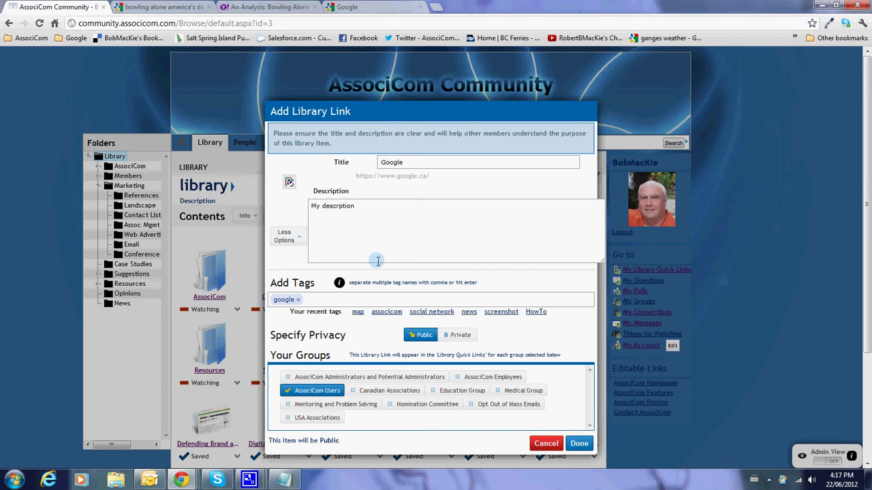
Correct the description's spelling to "My description" and add the Google link to the library
left_click(339, 205)
type("i")
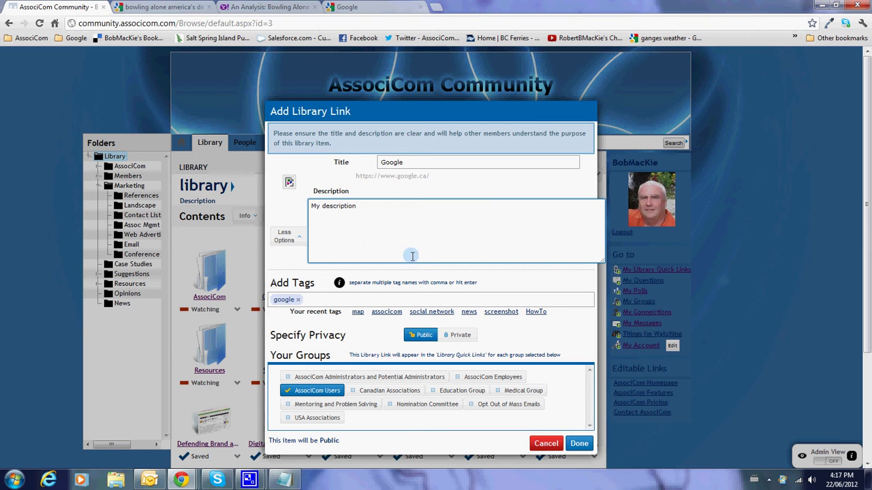
left_click(584, 442)
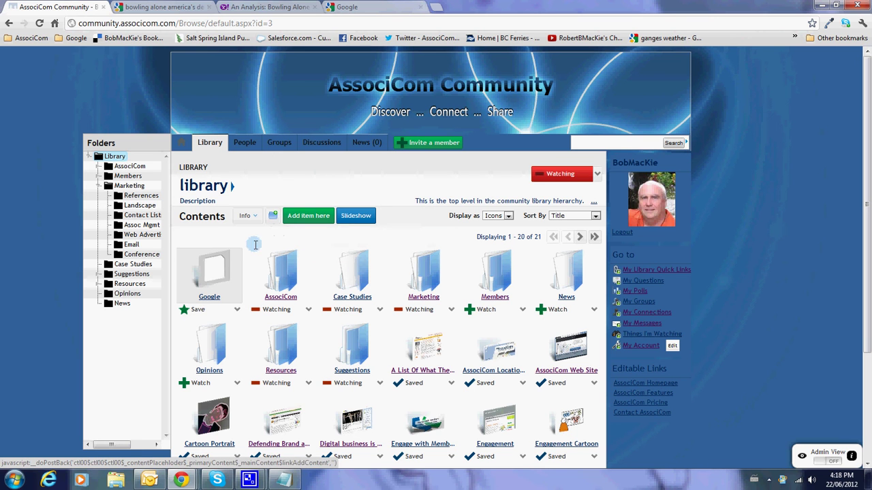
View the new Google item's detail page and return to the top level of the library
left_click(215, 270)
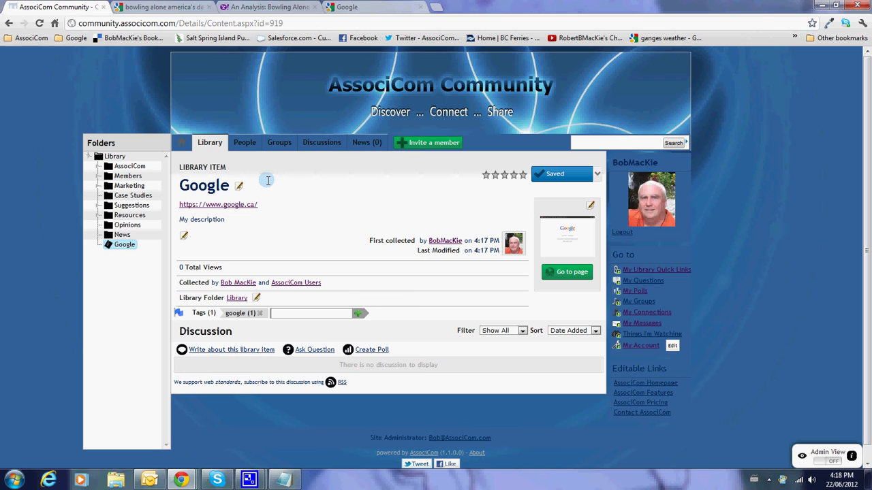
left_click(210, 143)
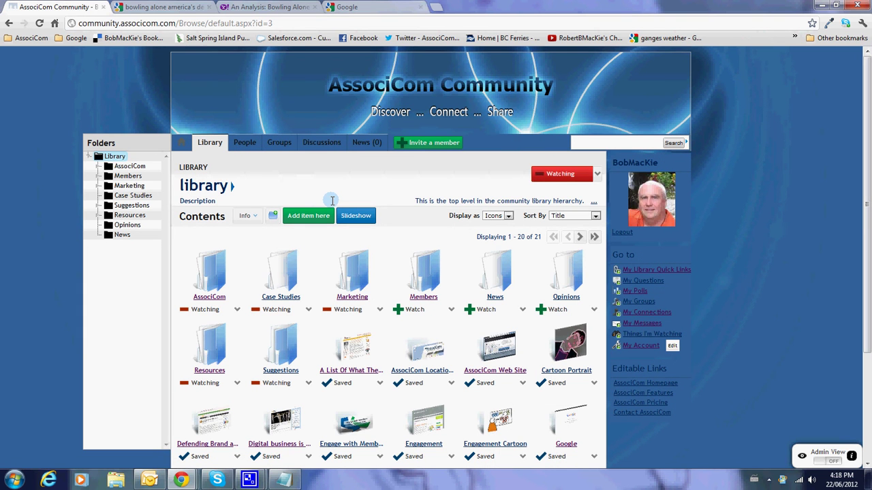
Start adding a photo item to the library and choose West Coast Trail.jpg from the Icons folder
left_click(317, 215)
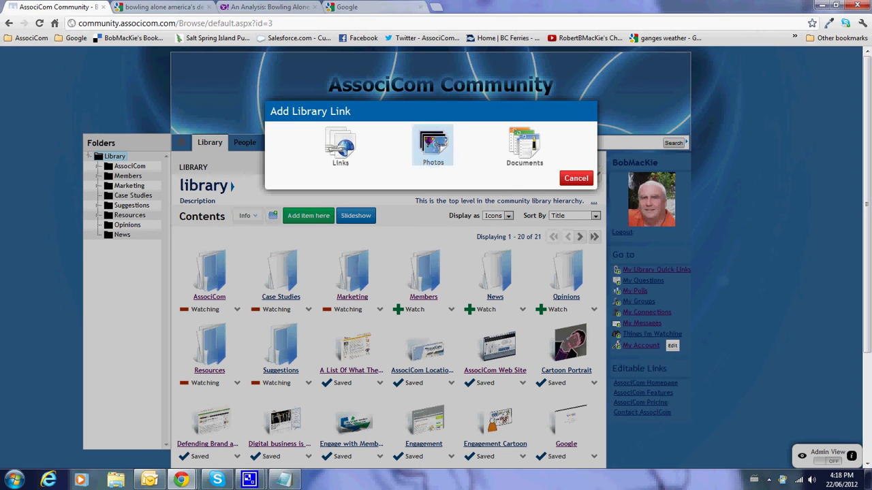
left_click(434, 145)
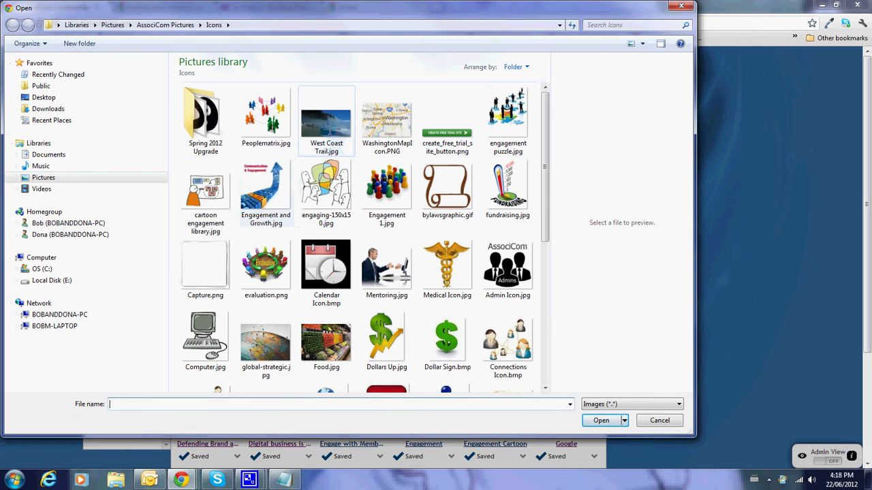
double_click(325, 128)
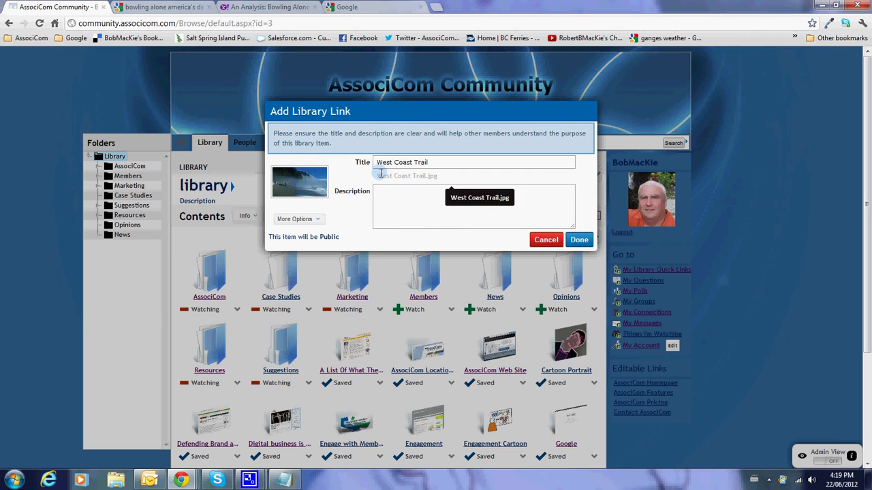
Enter "vvvv" as the photo's description, show the extra options and add the photo to the library
left_click(422, 197)
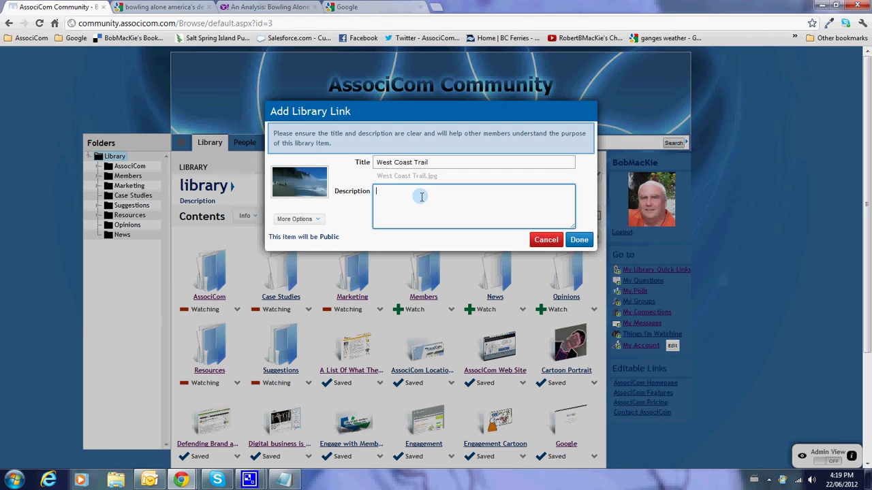
type("vvvv")
left_click(320, 219)
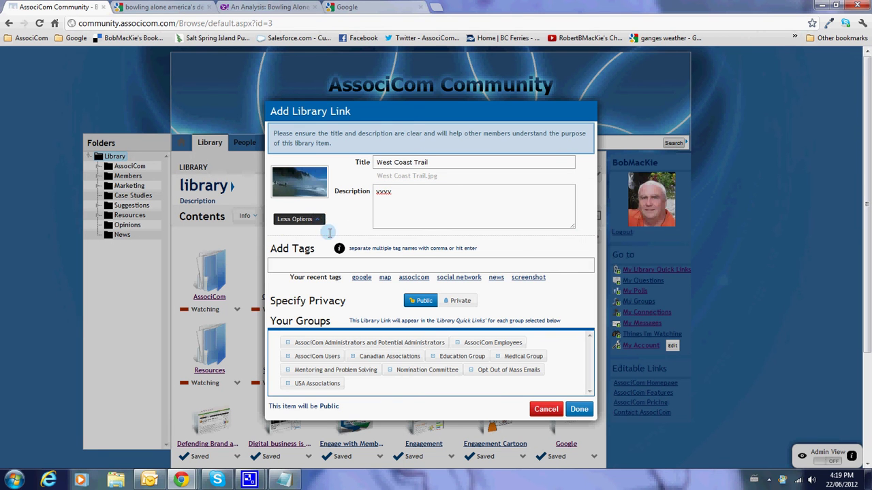
left_click(580, 410)
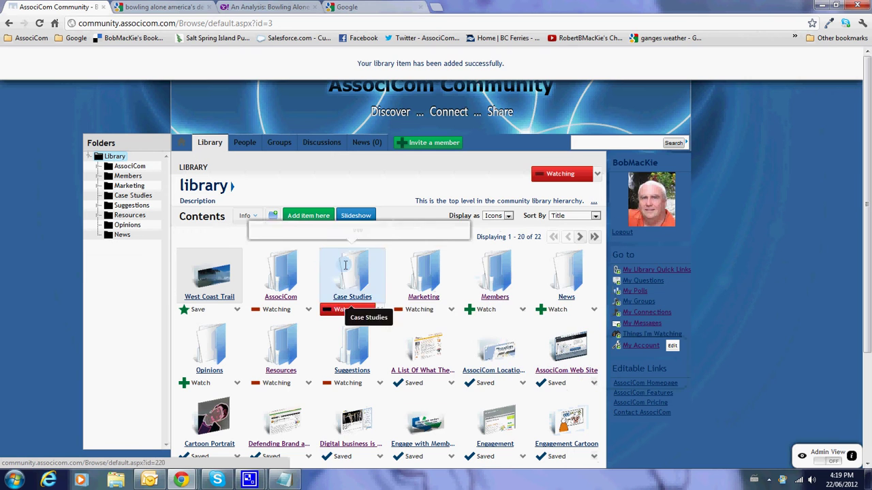
left_click(312, 215)
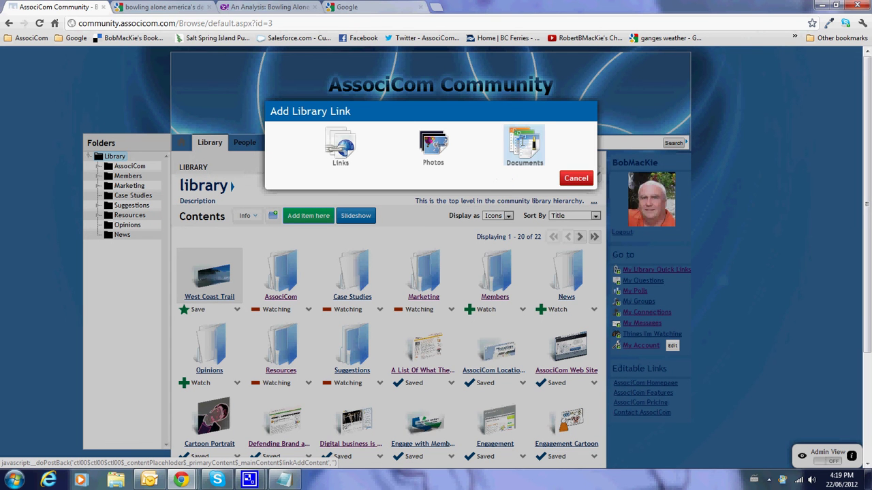
left_click(524, 144)
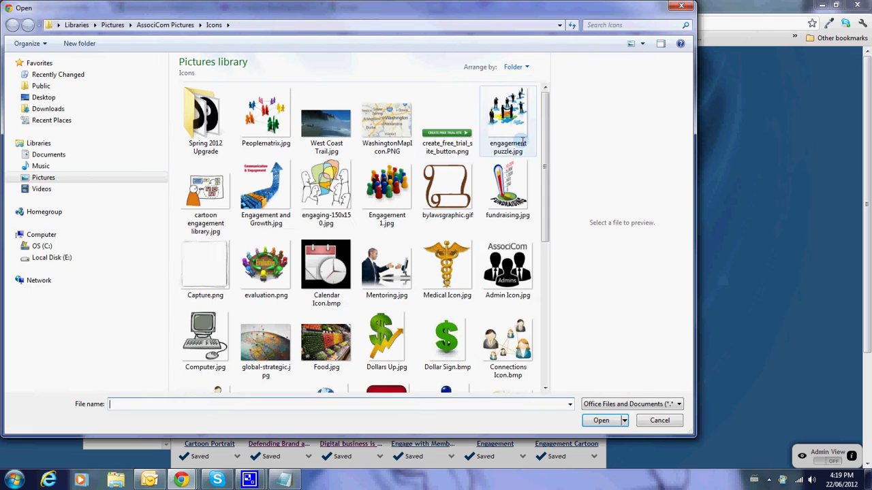
left_click(48, 154)
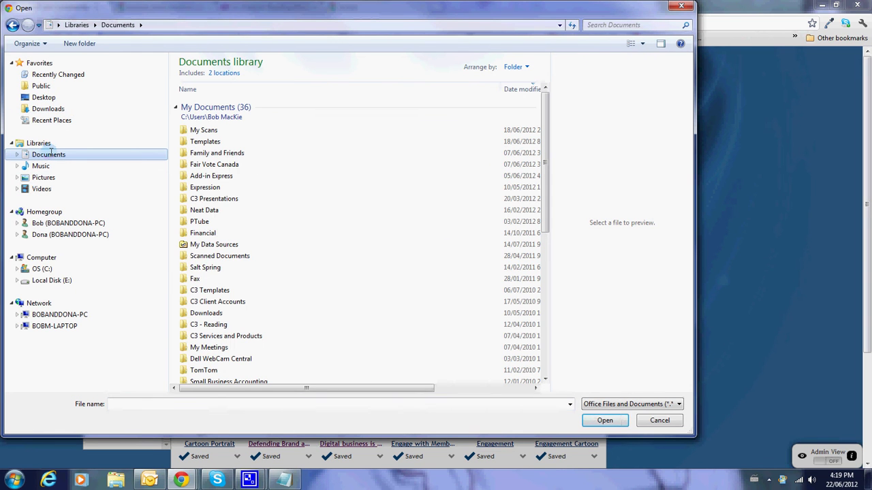
left_click(213, 140)
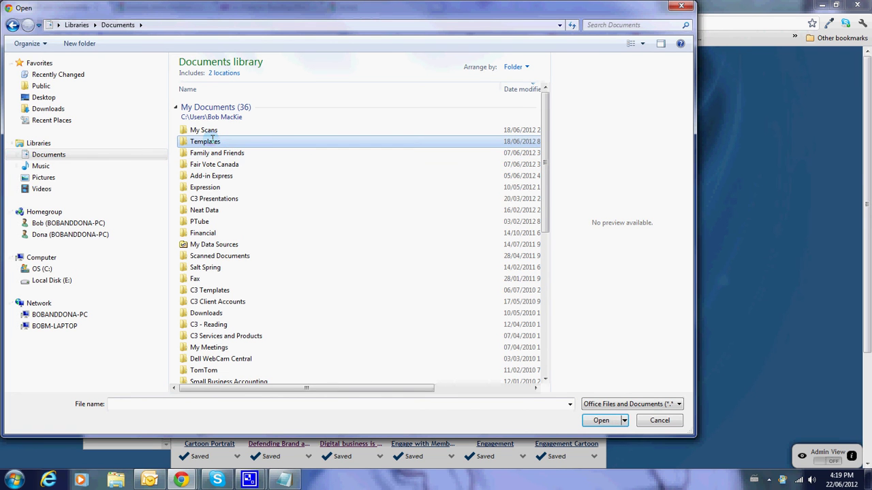
double_click(212, 140)
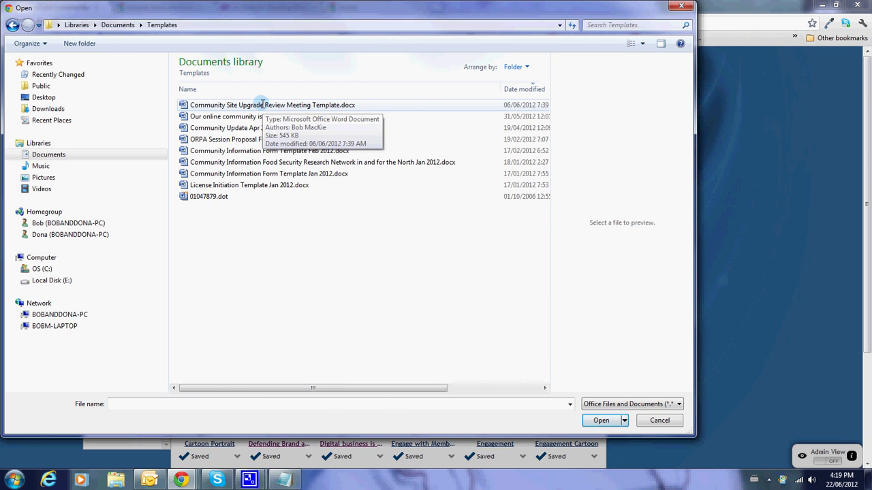
key("Escape")
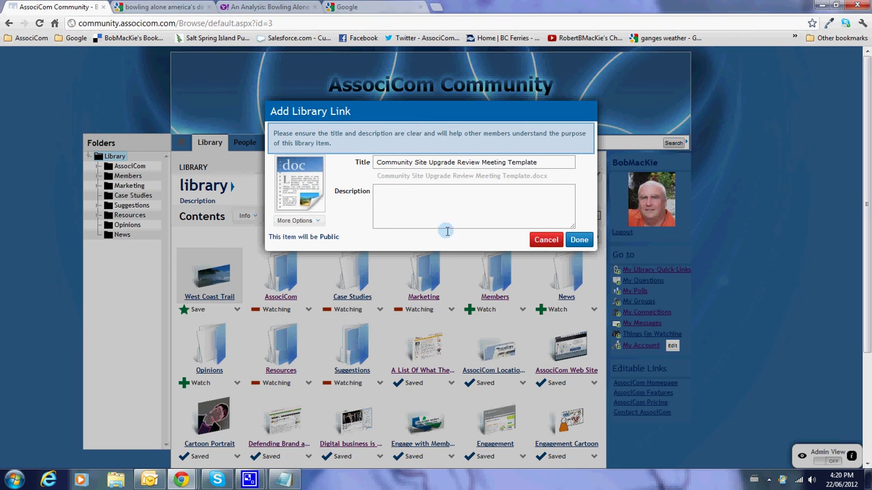
left_click(548, 240)
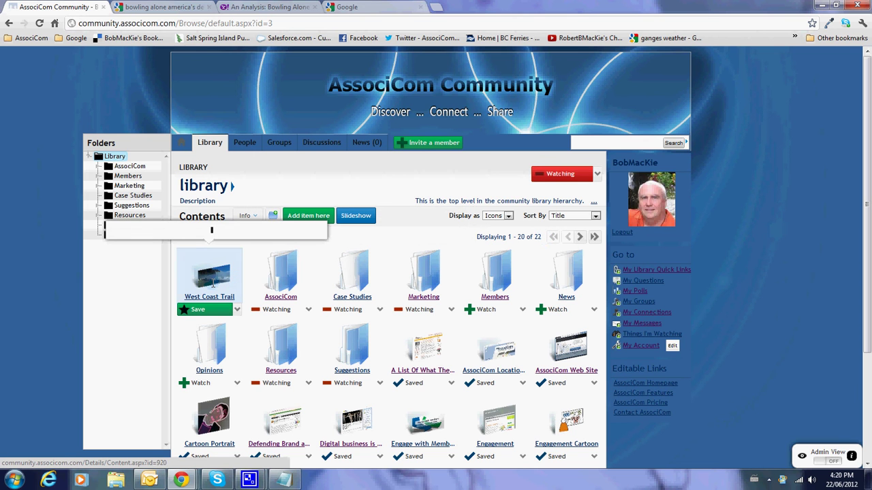
mouse_move(213, 284)
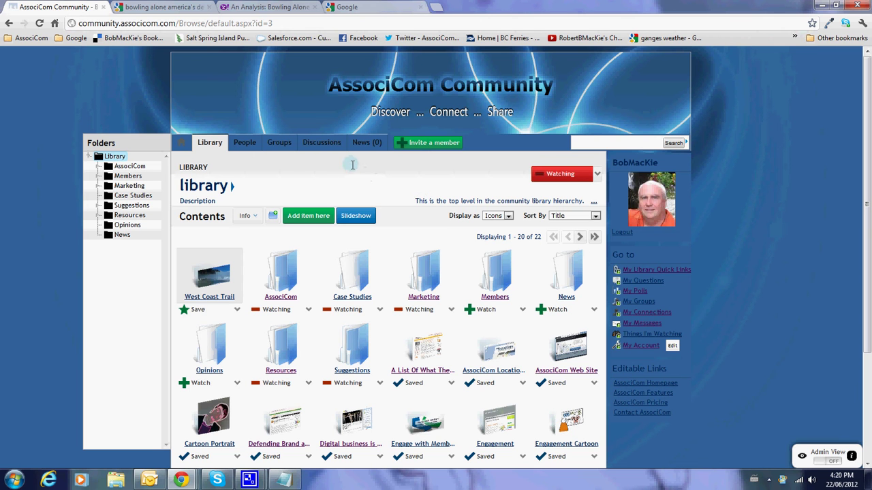
Open the community's People area and look through the list of members and their profile details
left_click(244, 141)
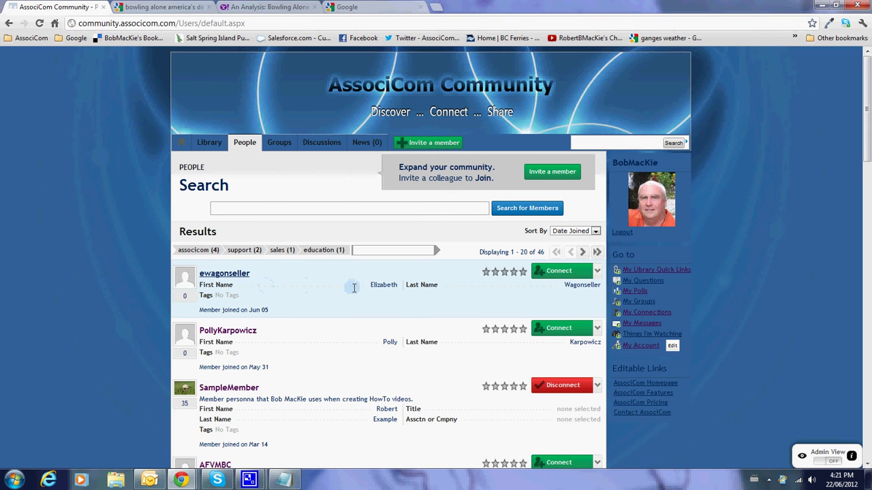
scroll(327, 312, "down", 1)
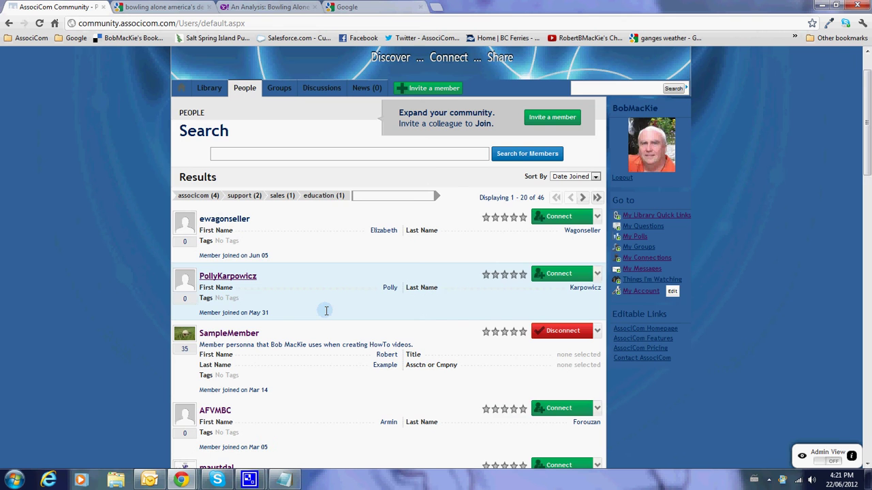
scroll(326, 312, "down", 6)
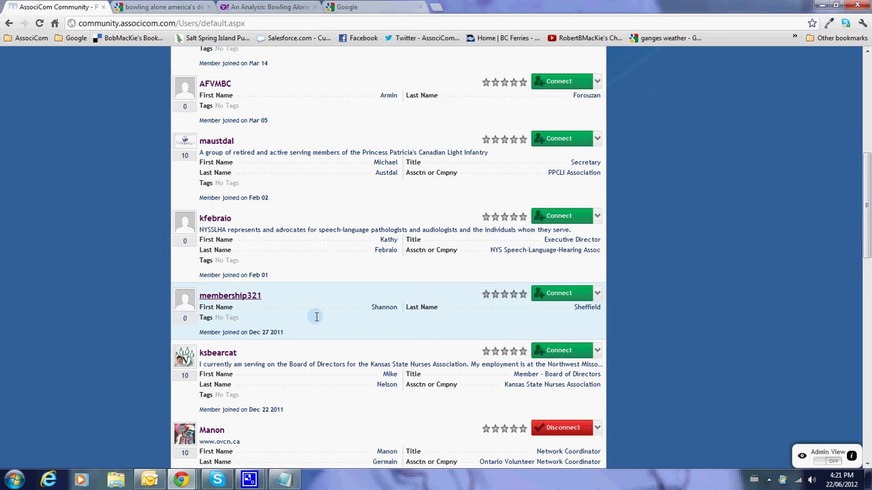
scroll(317, 317, "down", 3)
scroll(313, 317, "up", 4)
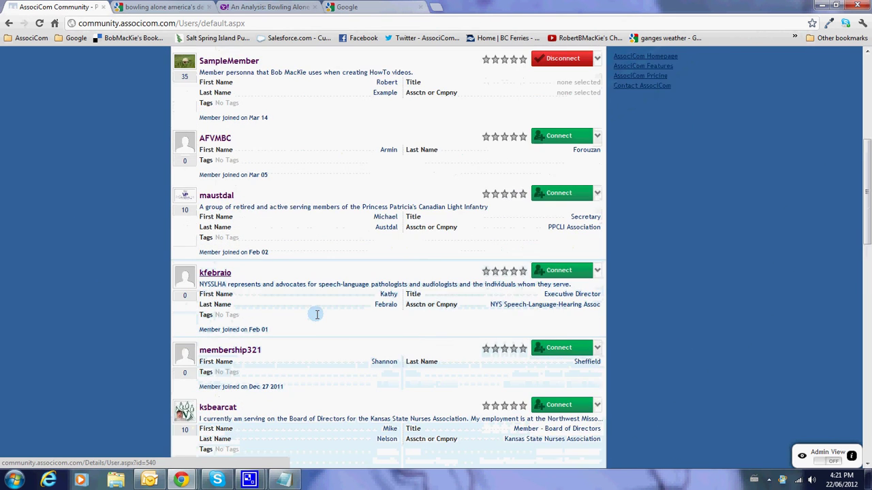
scroll(316, 315, "up", 5)
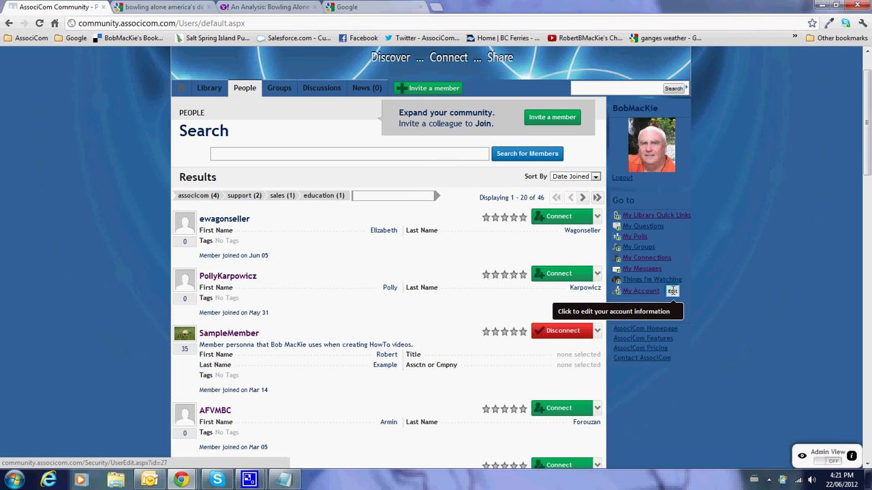
Open the account profile for editing and set the privacy of the Email field to Connections Only
left_click(672, 291)
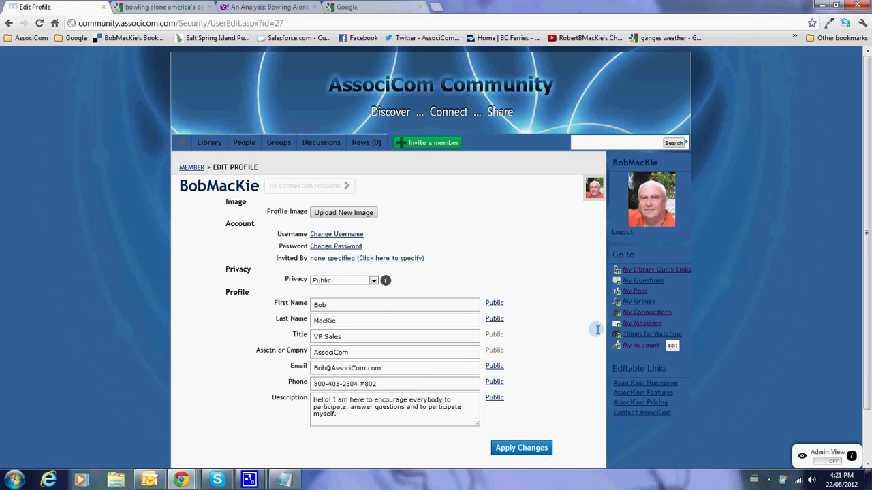
scroll(572, 280, "down", 2)
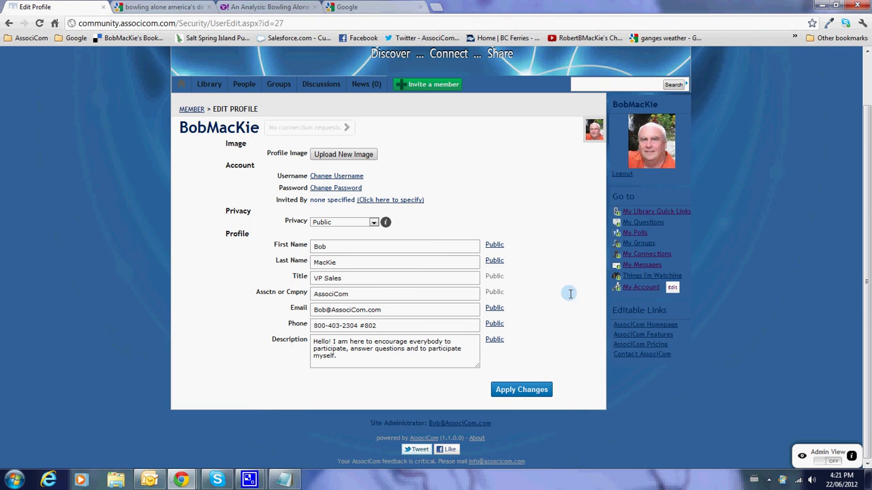
left_click(496, 307)
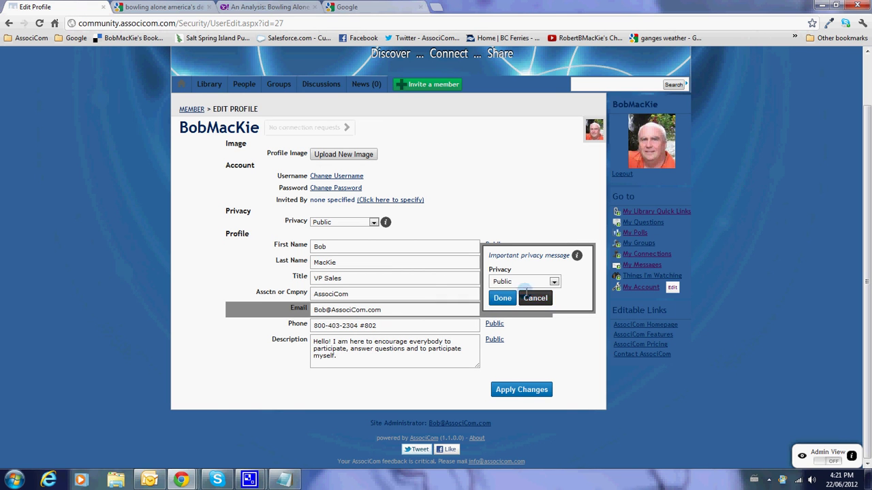
left_click(555, 281)
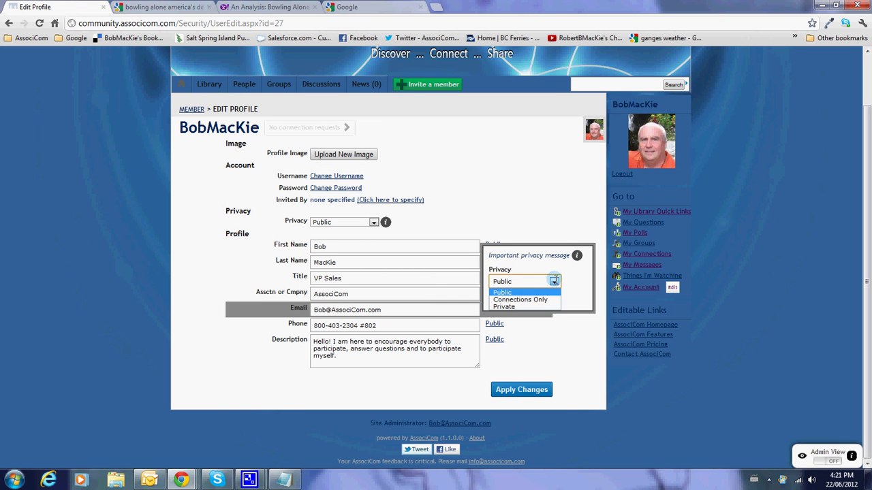
left_click(540, 299)
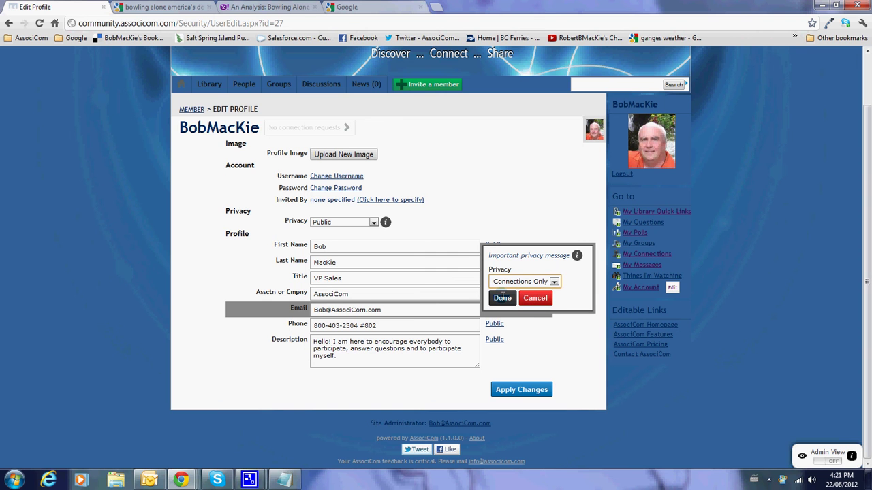
left_click(503, 298)
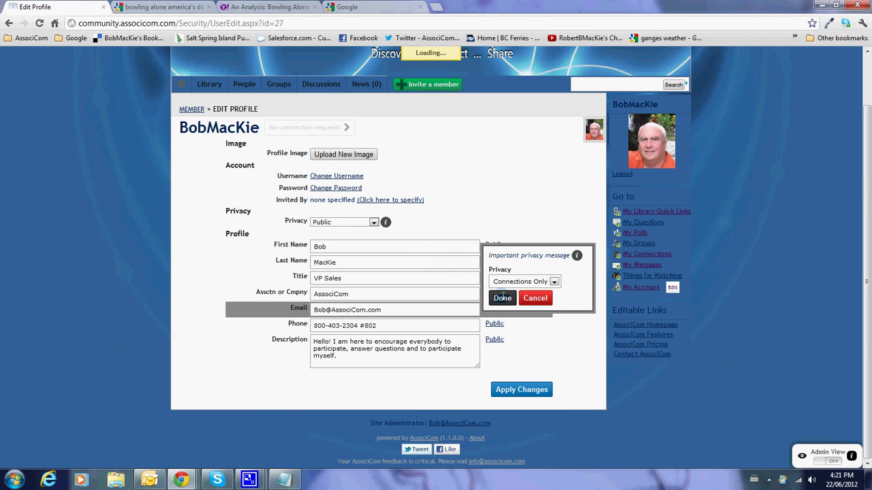
left_click(503, 297)
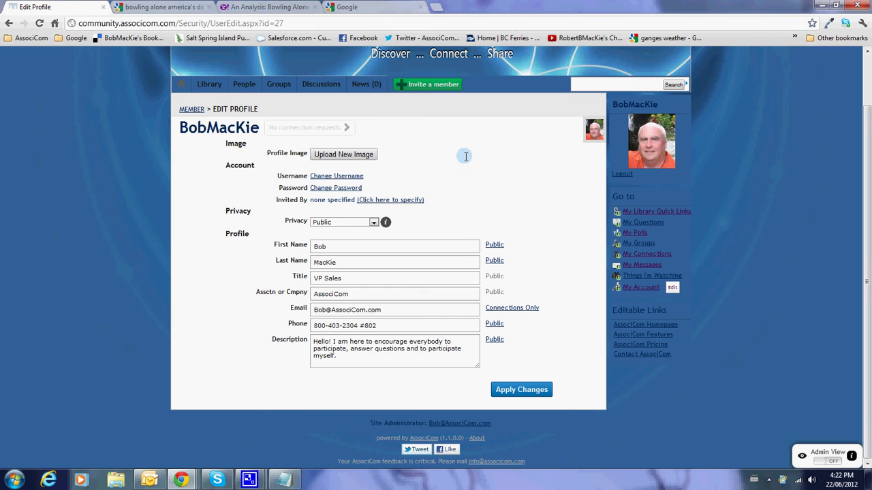
Start creating a new group at the top level of the Groups area and open file selection for its image
left_click(274, 83)
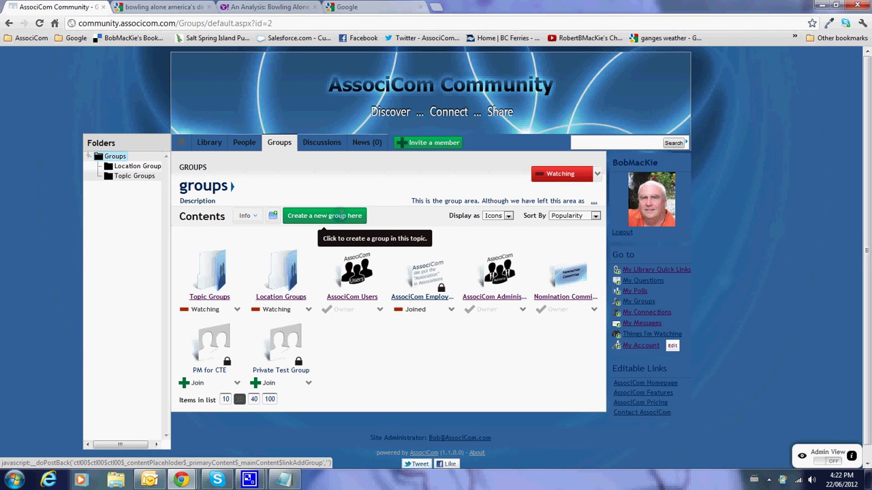
left_click(340, 215)
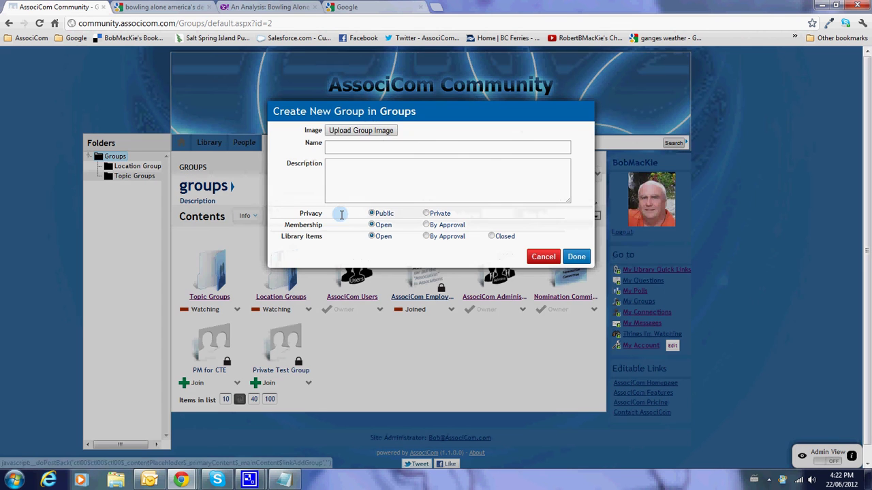
left_click(371, 130)
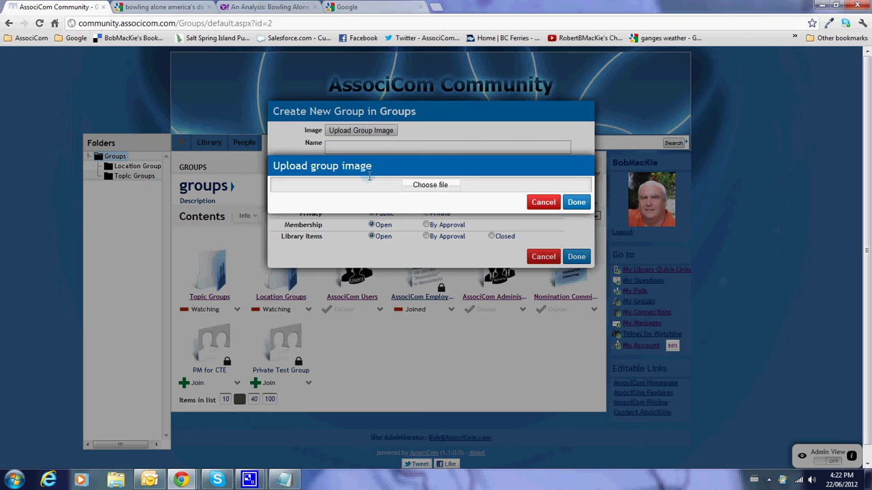
left_click(436, 185)
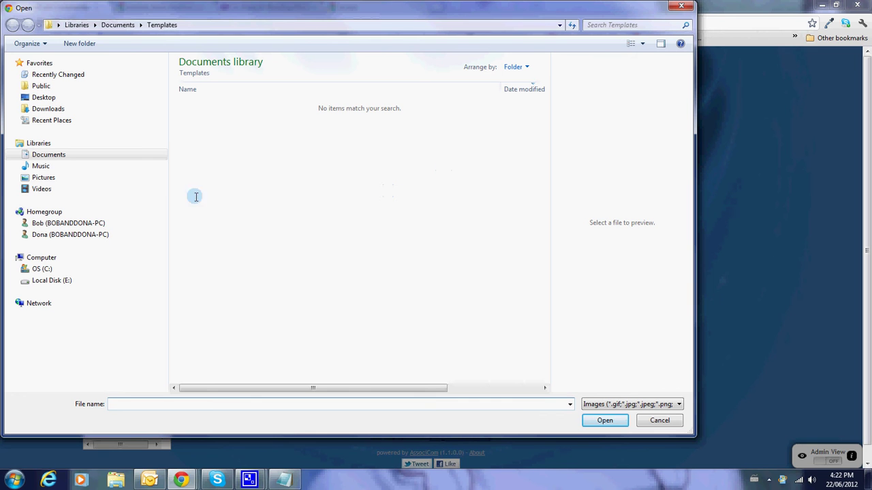
Choose Peoplematrix.jpg from the Icons folder inside AssociCom Pictures in the Pictures library as the group image
left_click(43, 178)
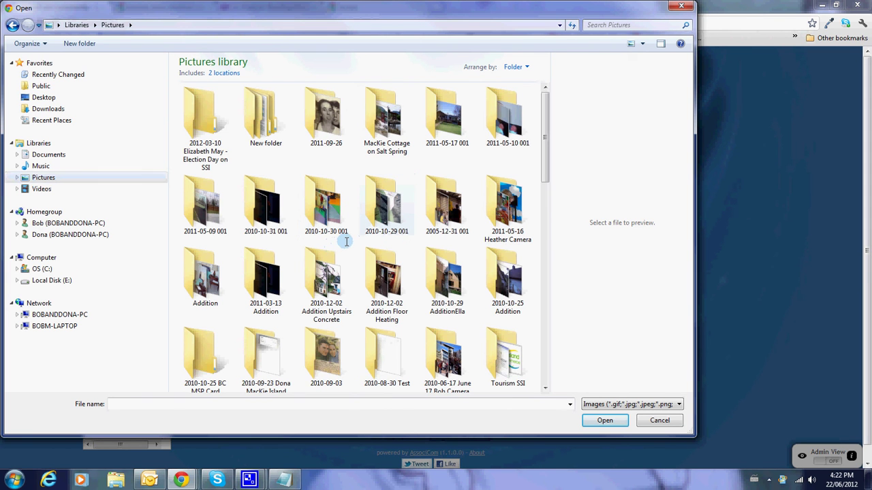
scroll(341, 242, "down", 5)
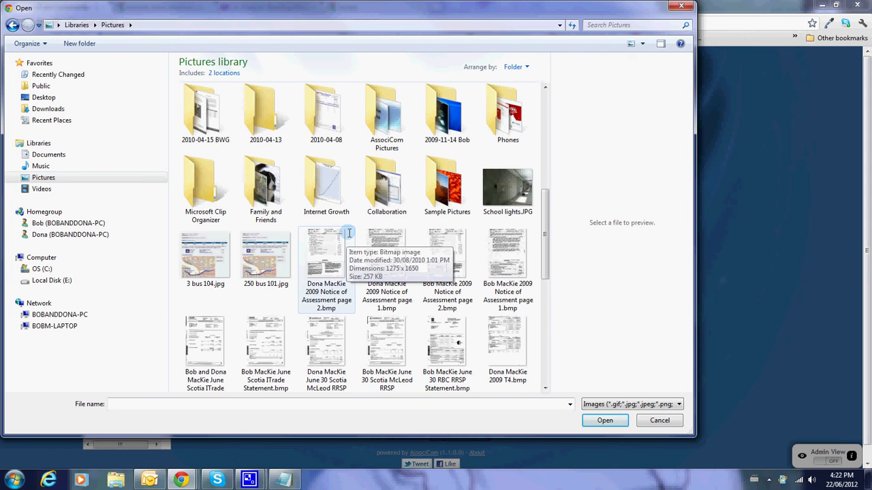
scroll(349, 234, "up", 3)
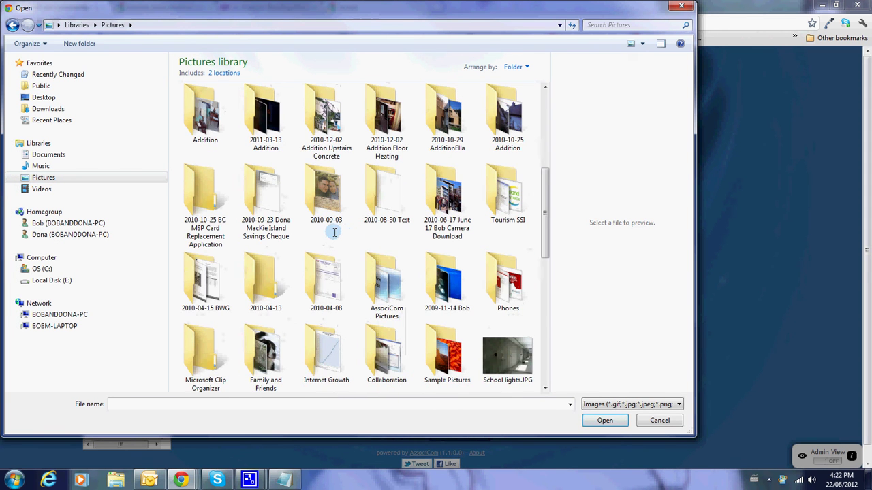
scroll(334, 232, "up", 3)
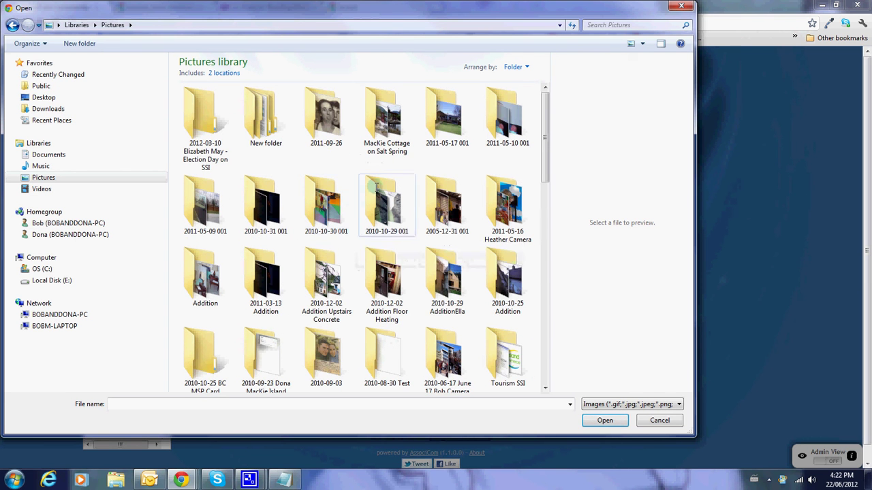
scroll(376, 187, "down", 2)
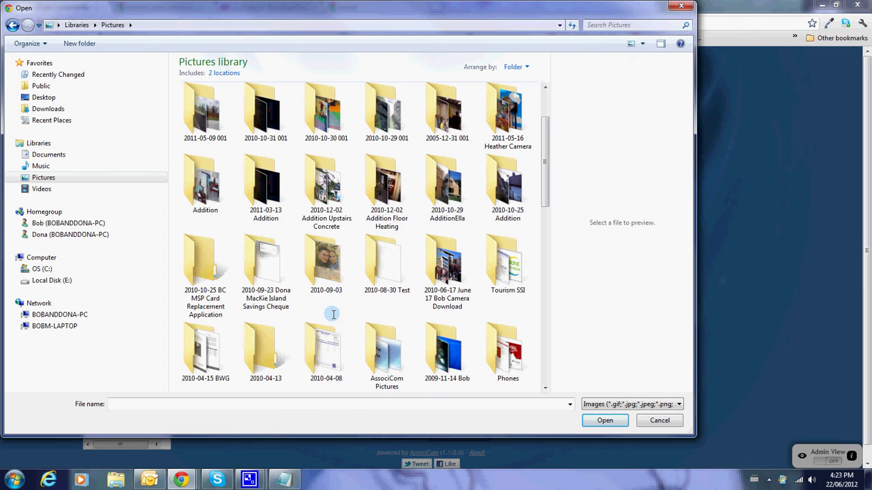
scroll(356, 216, "up", 2)
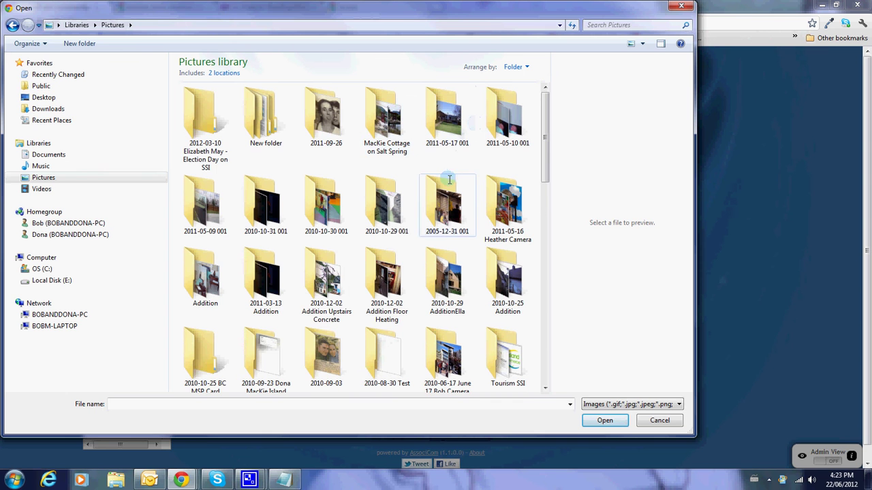
scroll(449, 179, "down", 1)
scroll(412, 221, "down", 2)
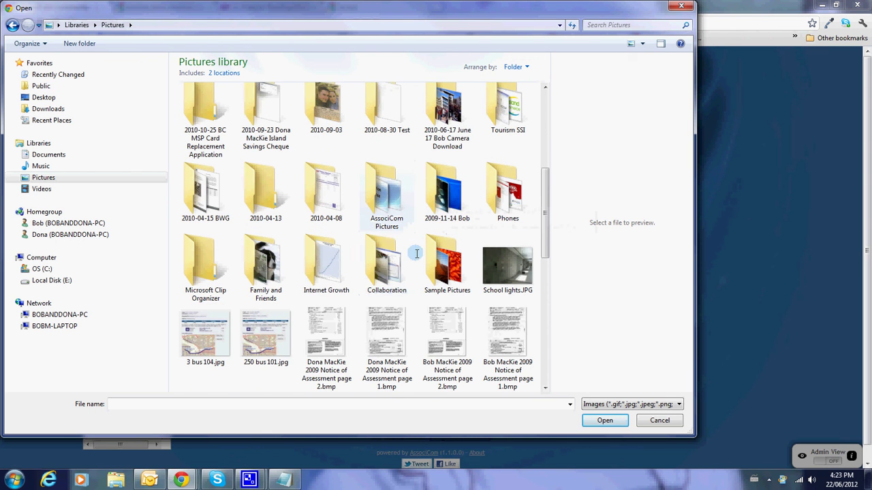
left_click(377, 195)
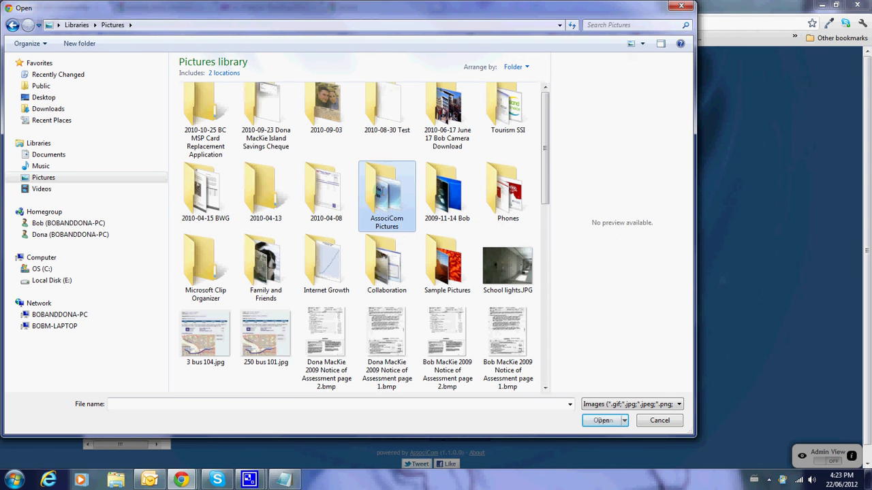
double_click(382, 195)
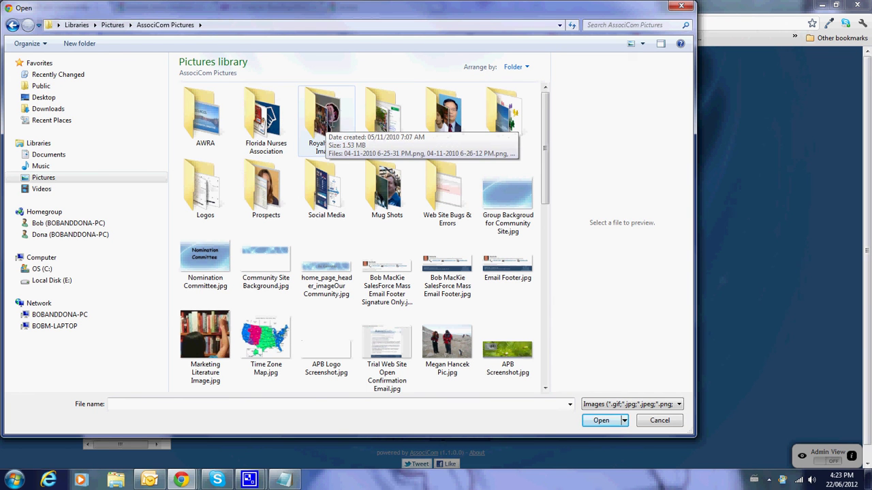
double_click(509, 121)
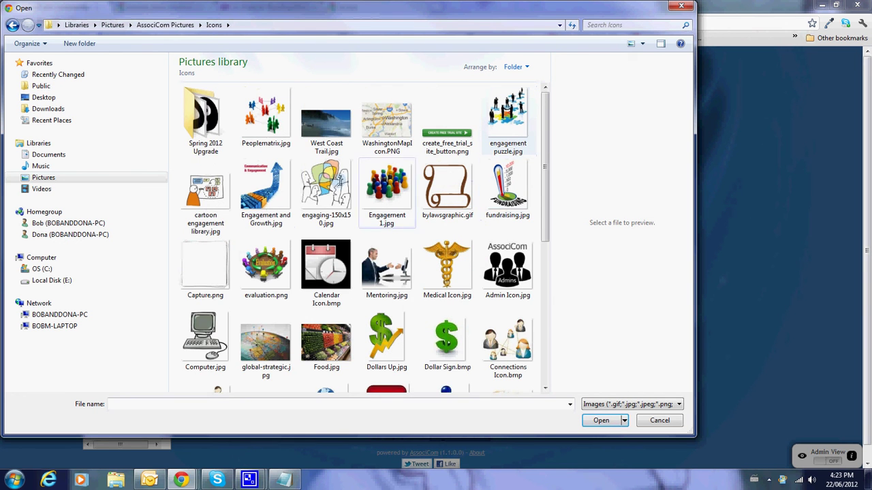
double_click(271, 112)
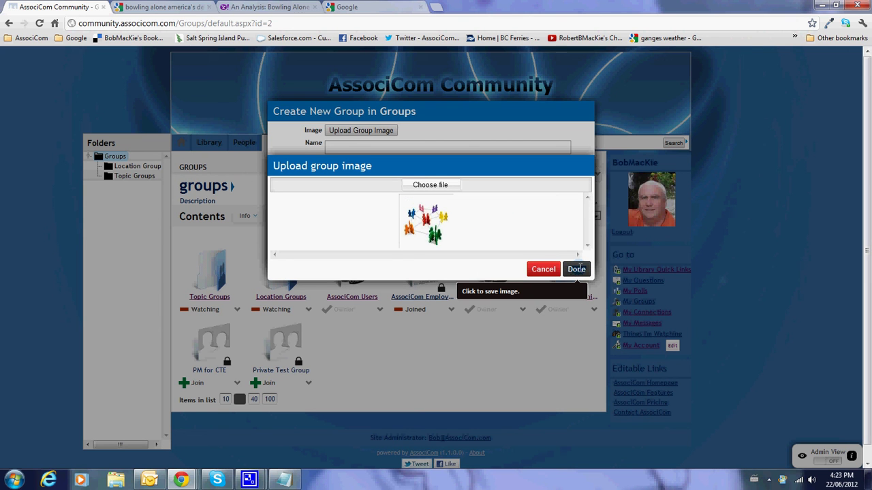
Save the uploaded group image and name the group "Social Capital and Associations"
left_click(577, 269)
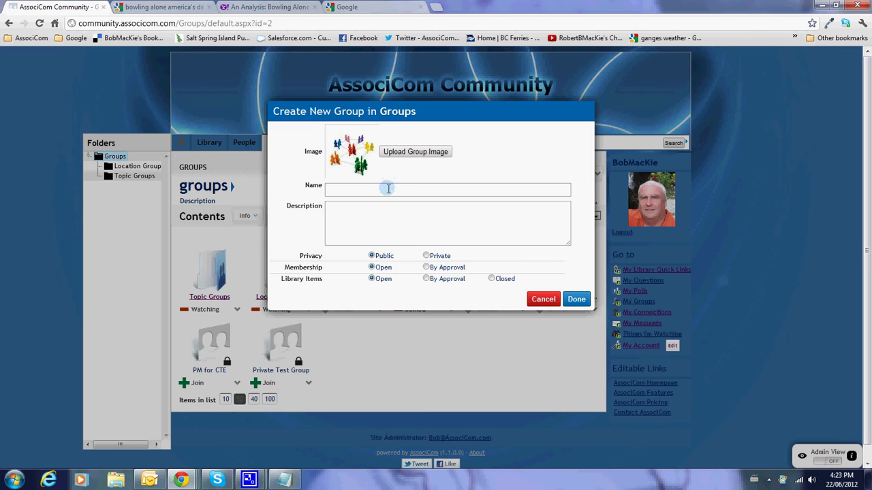
left_click(389, 190)
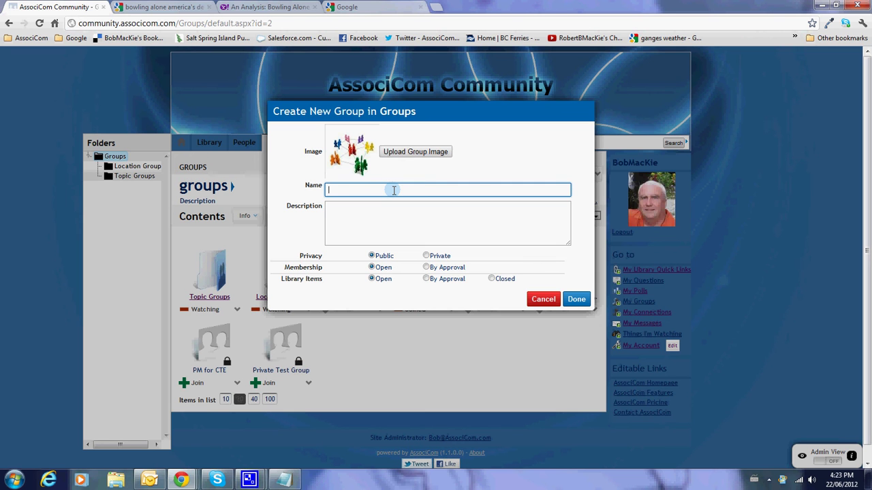
type("Social")
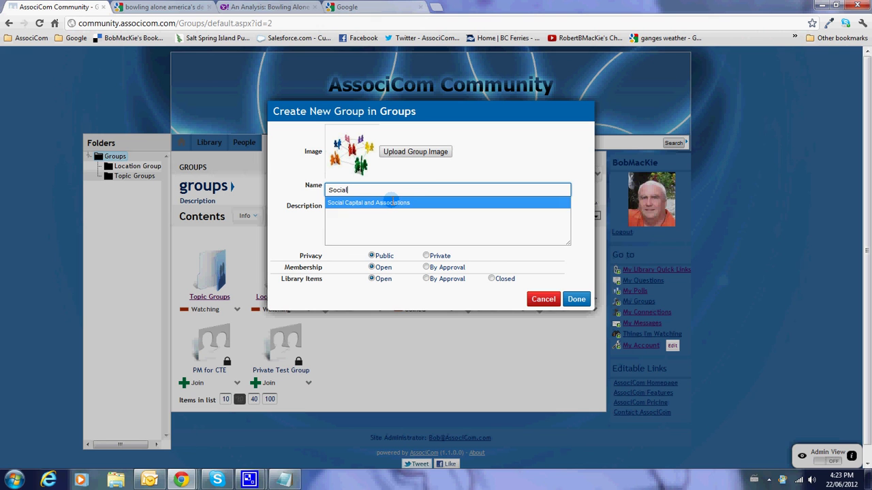
left_click(392, 202)
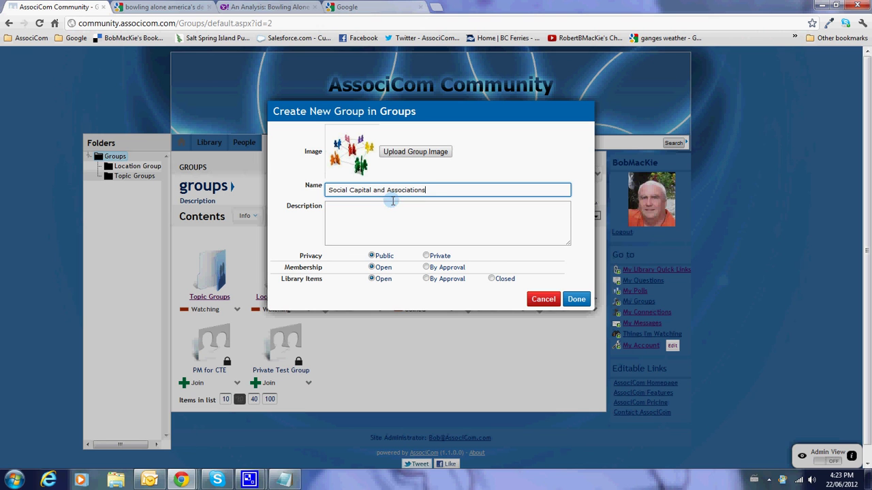
Fill in the group's description with the prepared Notepad text inviting people interested in Social Capital as expressed in "Bowling Alone" to join
left_click(425, 223)
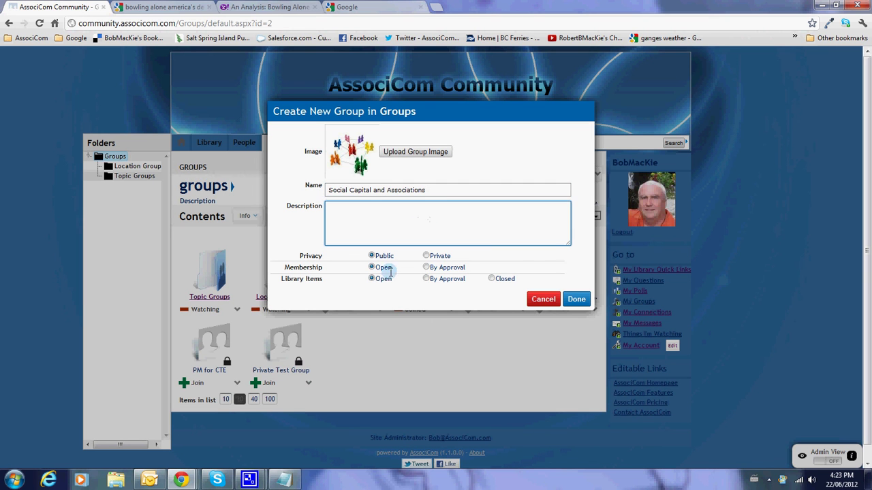
mouse_move(284, 476)
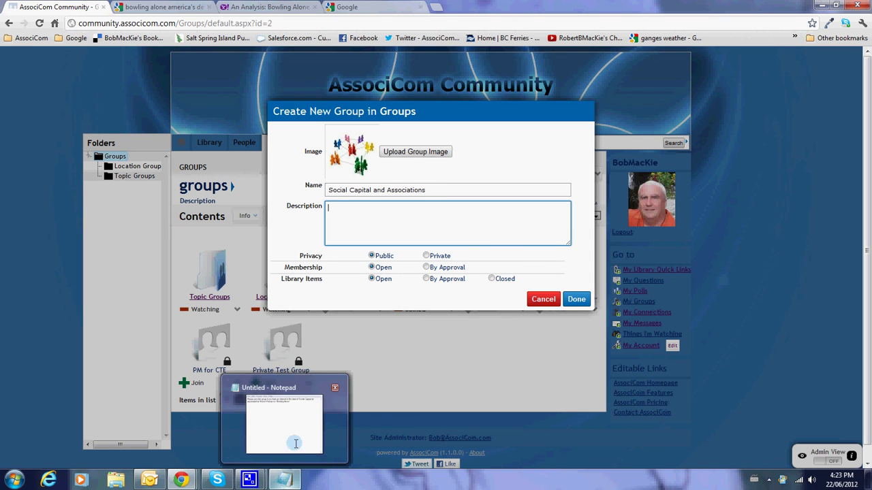
left_click(296, 429)
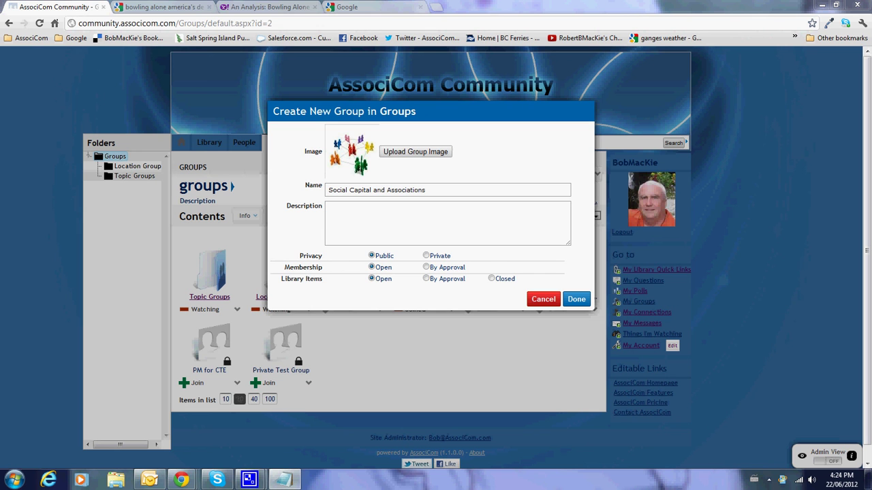
left_click(381, 215)
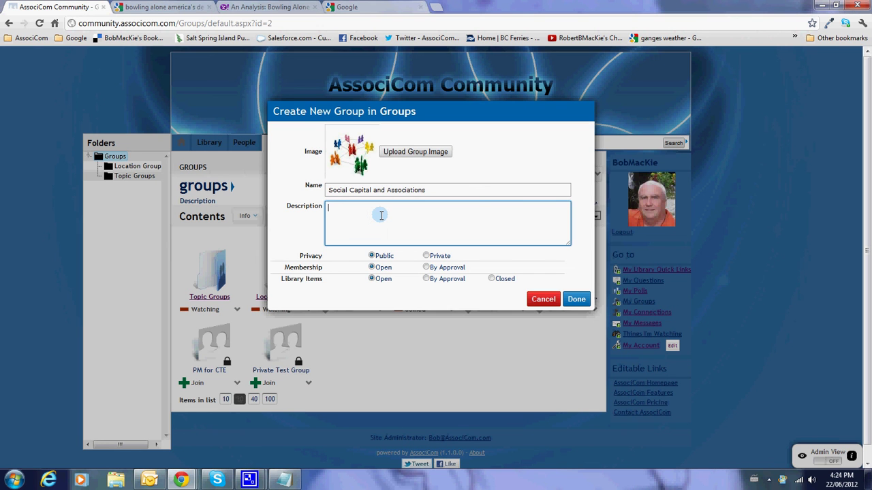
type("Please join this group if you have an interest in the idea of Social Capital as expressed by Robert Putnam in \"Bowling Alone\".")
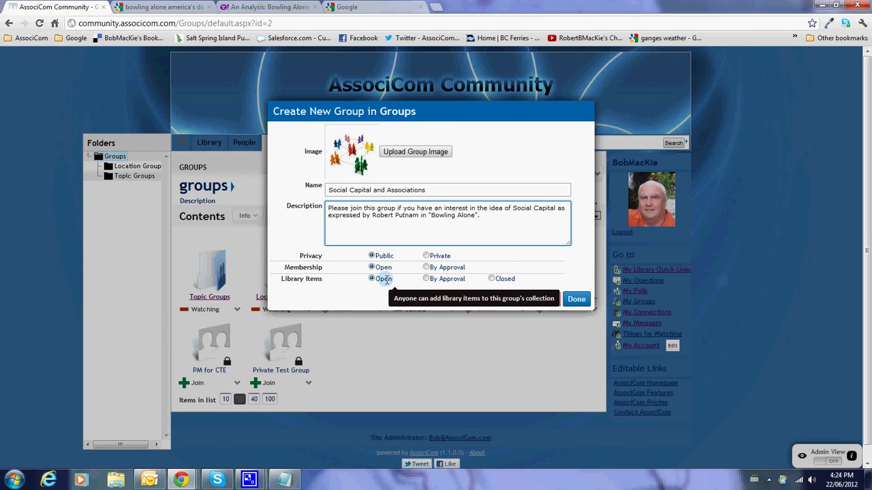
Try By Approval for the group's Library Items, set it back to Open, and create the group
left_click(427, 279)
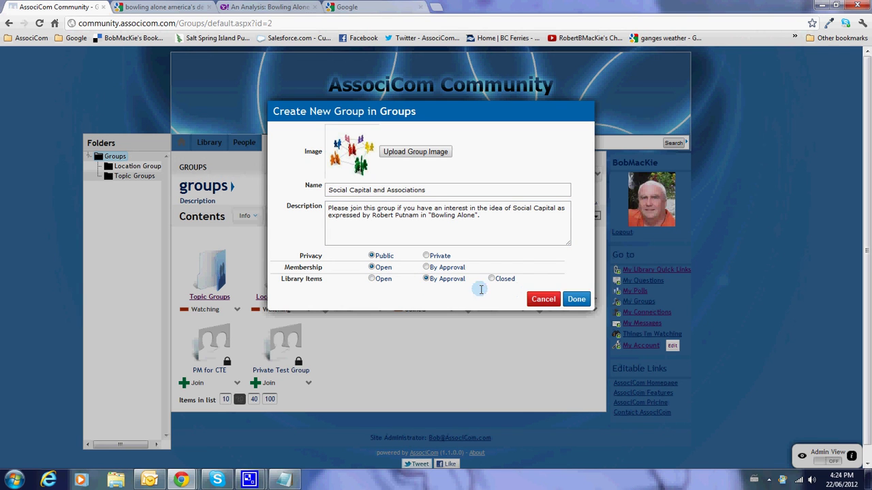
left_click(371, 279)
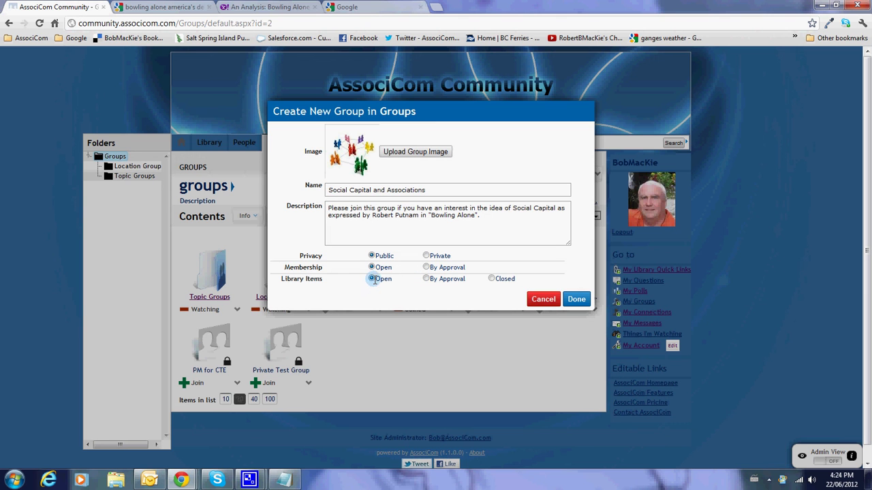
left_click(579, 297)
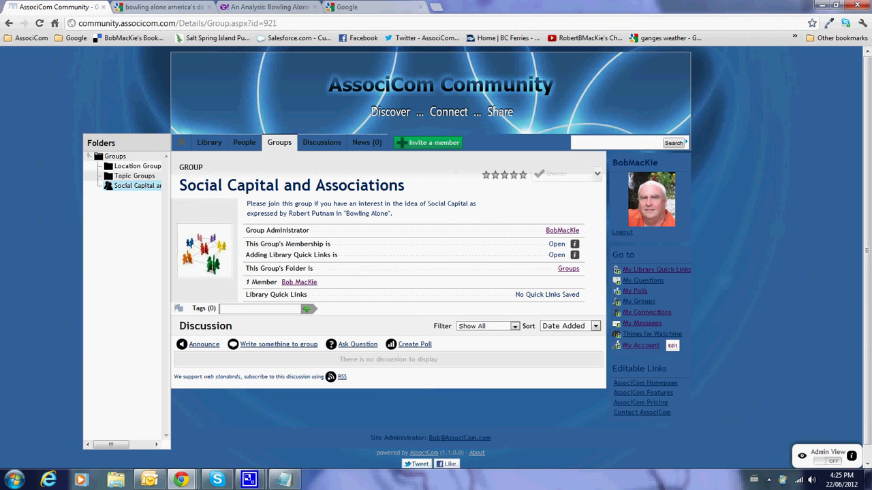
Look over the community's Discussions area, and return to the home page to view its content down to What's New
left_click(316, 145)
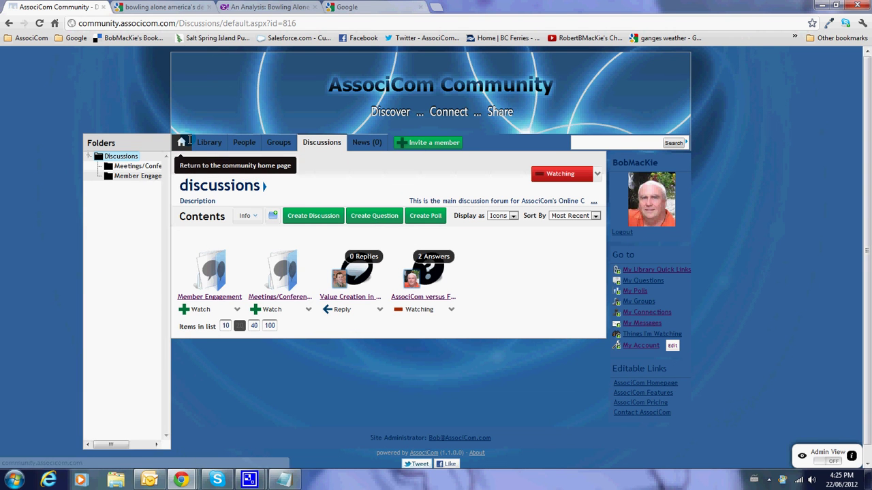
left_click(181, 142)
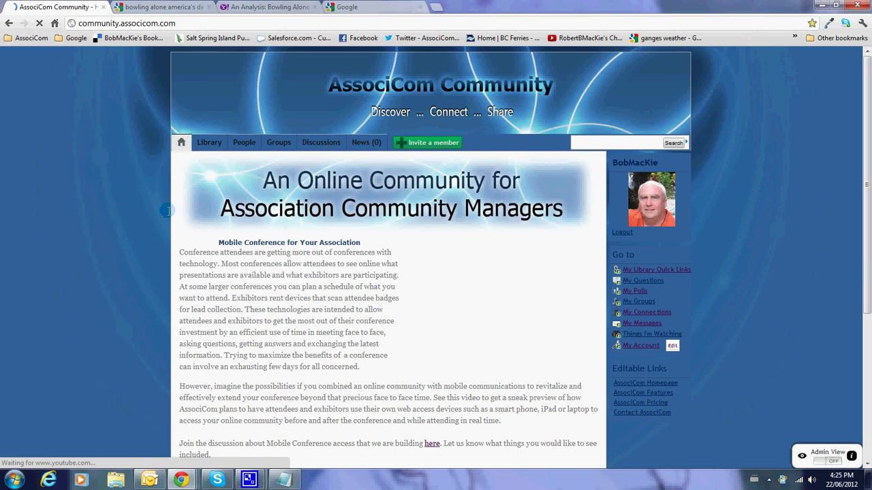
scroll(133, 238, "down", 2)
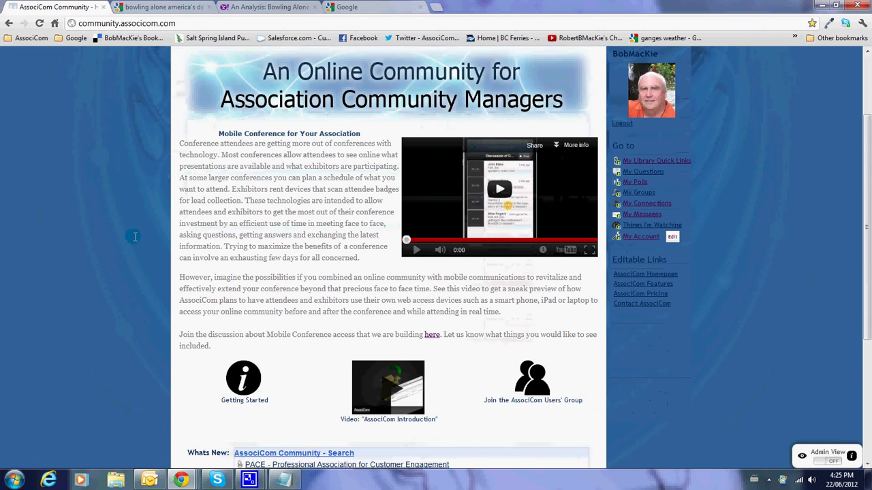
scroll(135, 236, "down", 1)
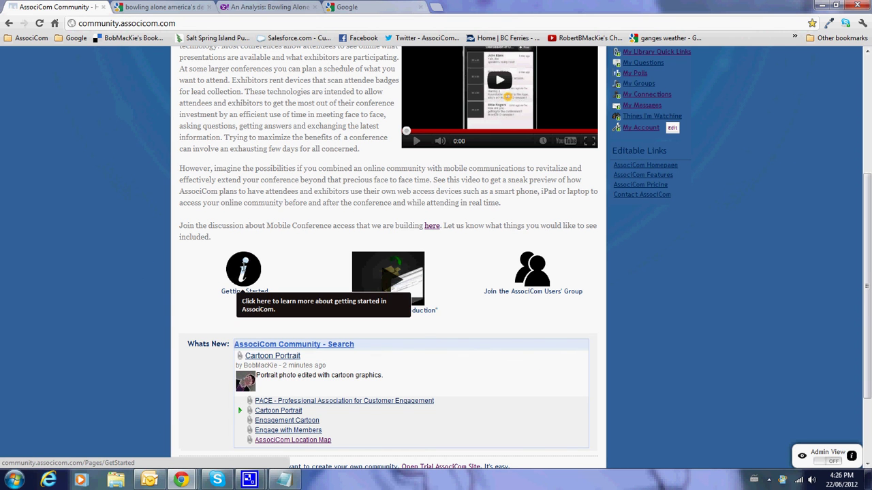
Open the Getting Started page and read through its introduction, video tutorials and Bookmark Button instructions
left_click(242, 276)
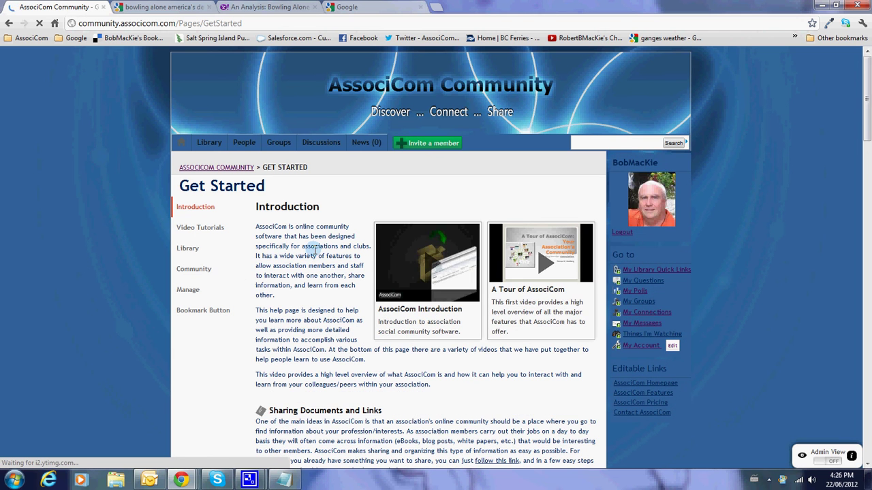
scroll(315, 293, "down", 3)
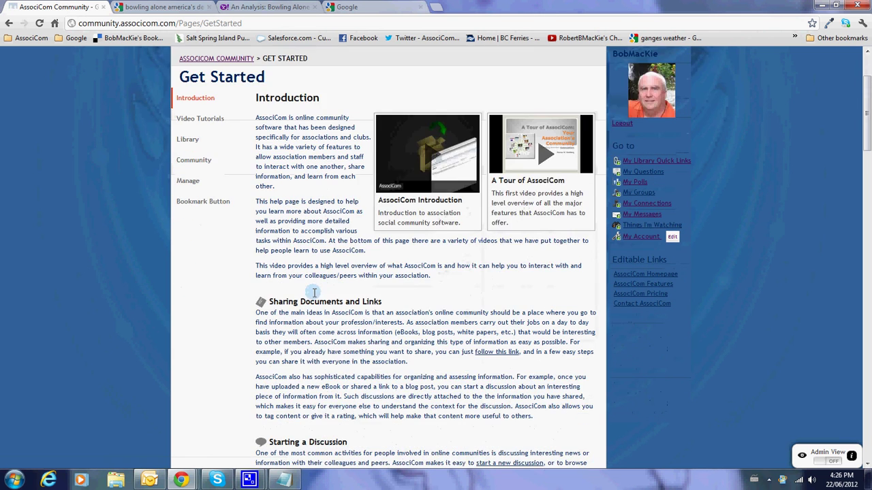
scroll(314, 293, "down", 6)
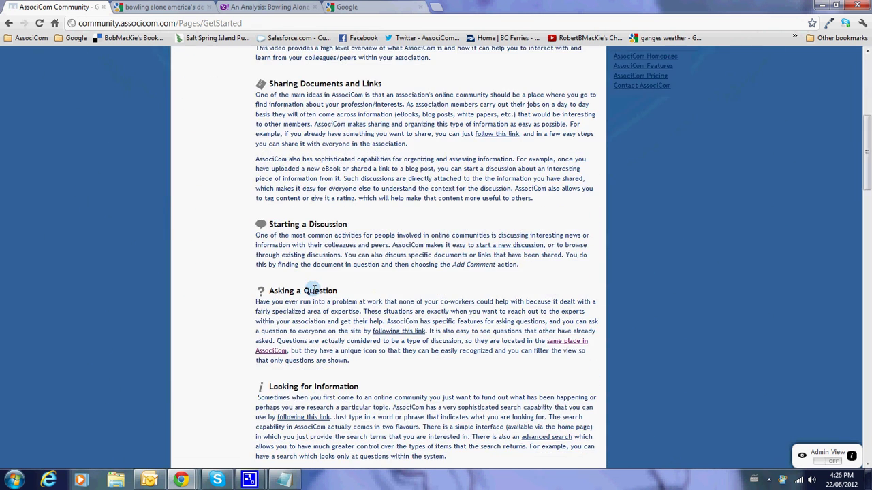
scroll(314, 290, "down", 2)
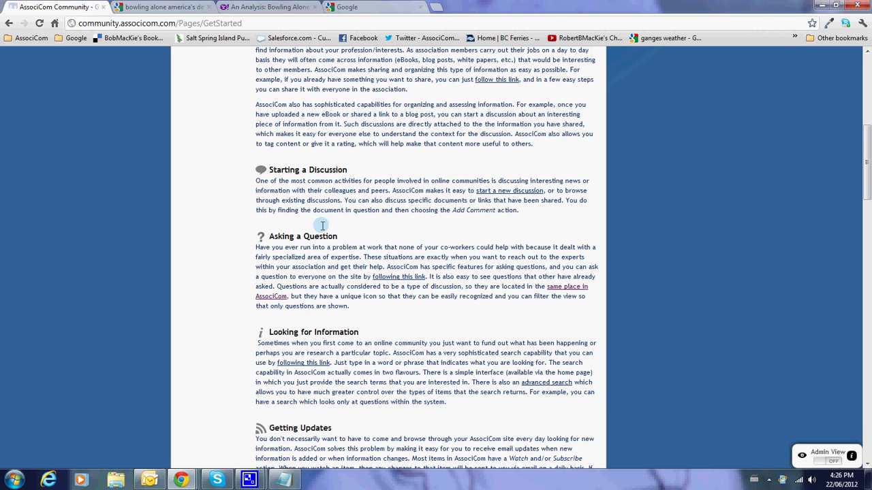
scroll(319, 258, "down", 1)
scroll(320, 258, "down", 5)
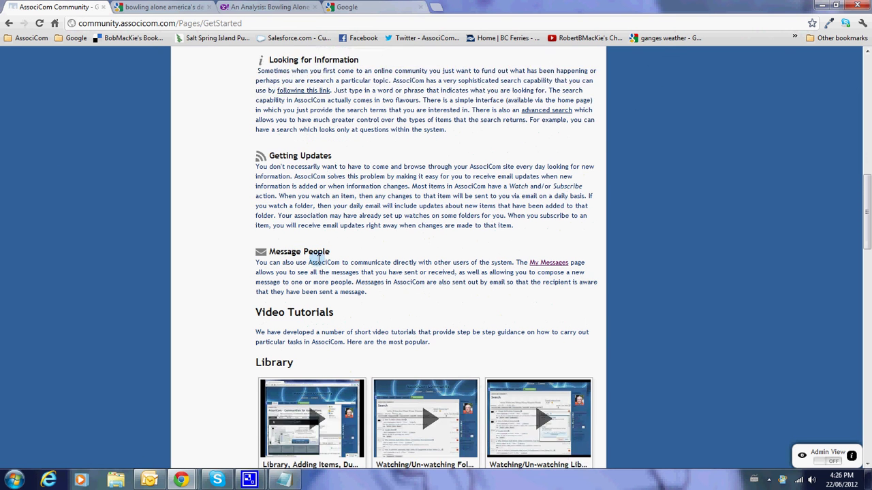
scroll(216, 285, "down", 2)
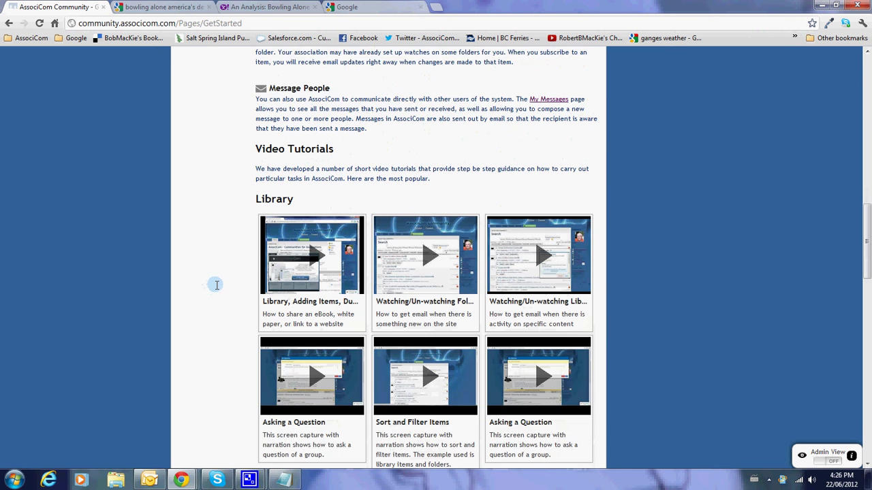
scroll(217, 284, "down", 3)
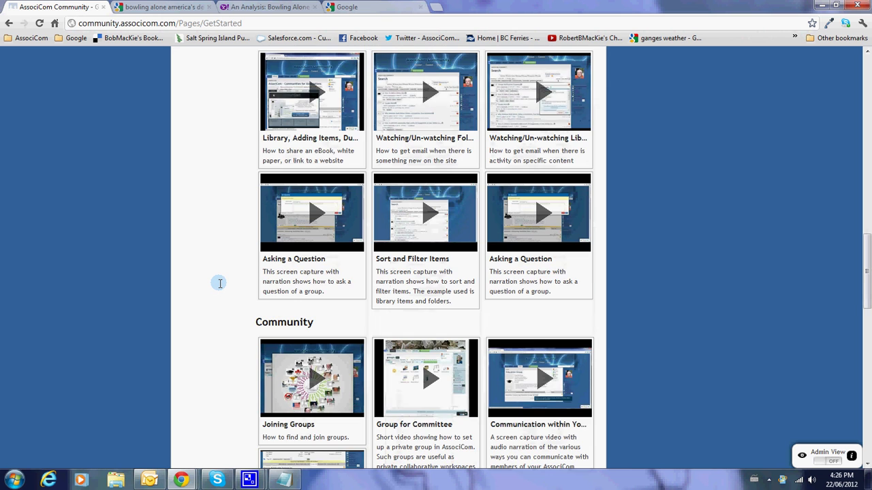
scroll(220, 284, "down", 5)
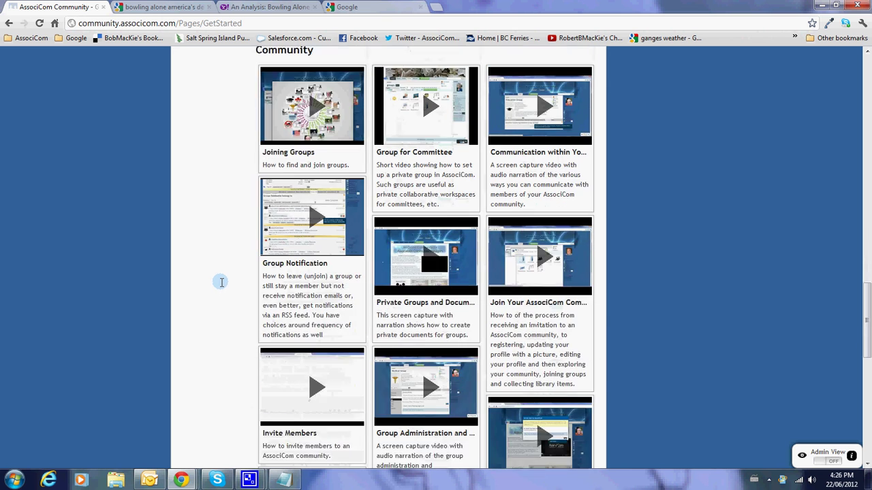
scroll(222, 282, "down", 8)
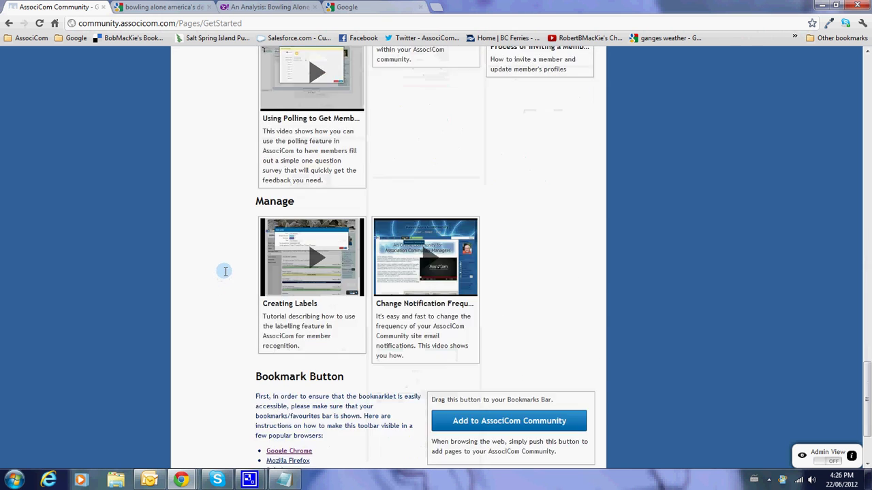
scroll(225, 271, "down", 3)
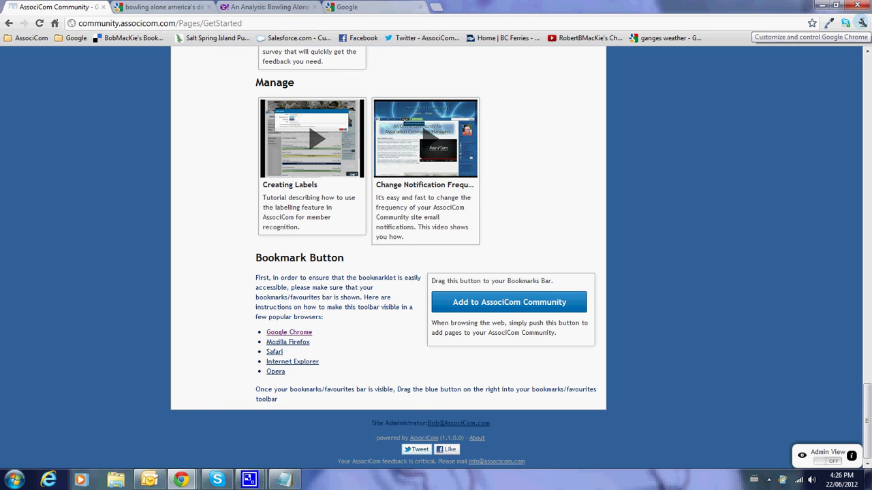
Check that Chrome is set to show the bookmarks bar, and add the Add to AssociCom Community bookmarklet to it after the Google folder
left_click(861, 23)
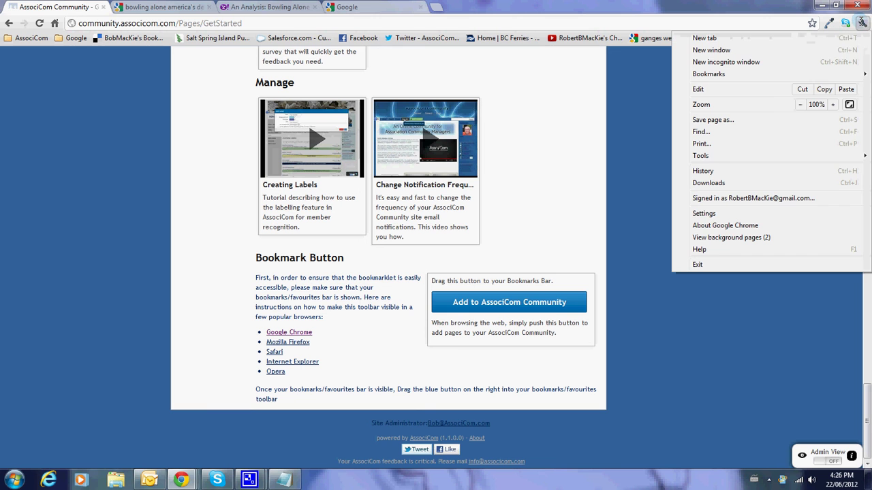
mouse_move(741, 74)
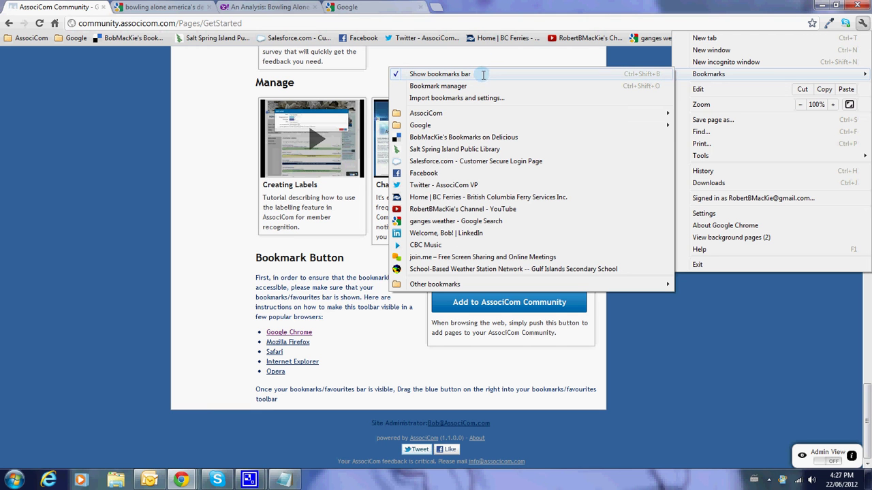
left_click(76, 151)
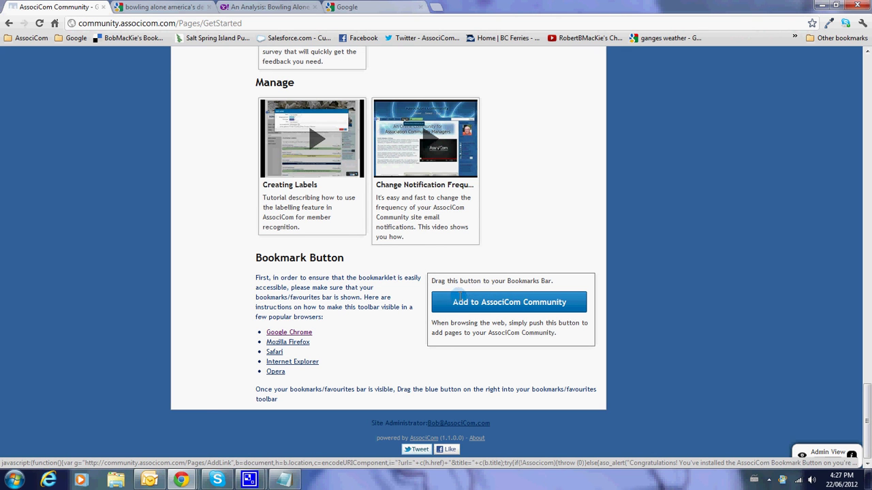
left_click_drag(460, 294, 93, 41)
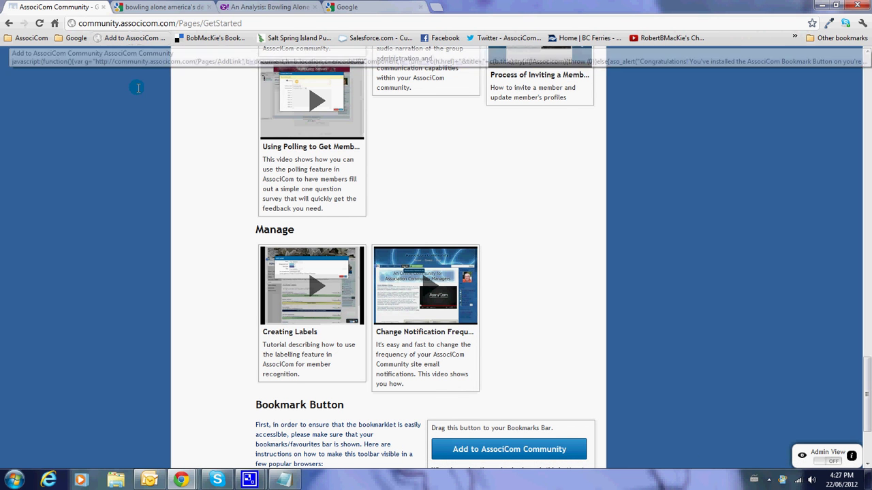
Start sharing the Yahoo Voices article on Bowling Alone with the new bookmarklet, and expand the additional options of the Share A Link form
left_click(158, 6)
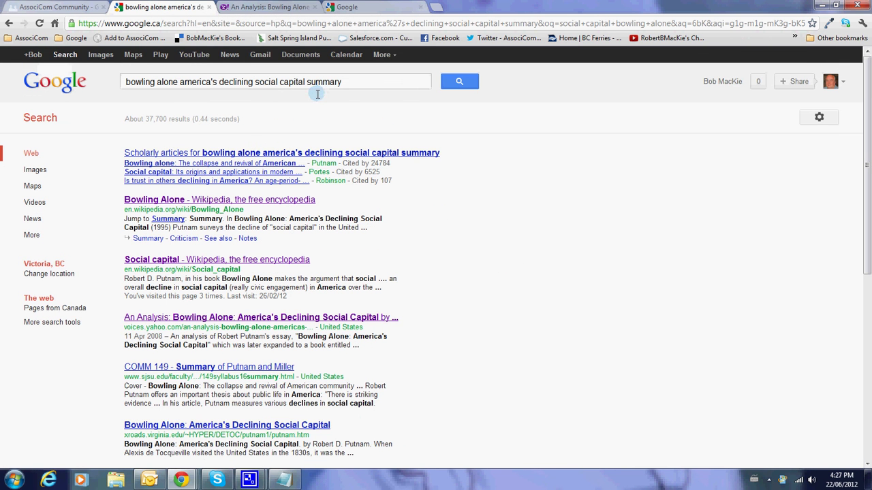
left_click(261, 6)
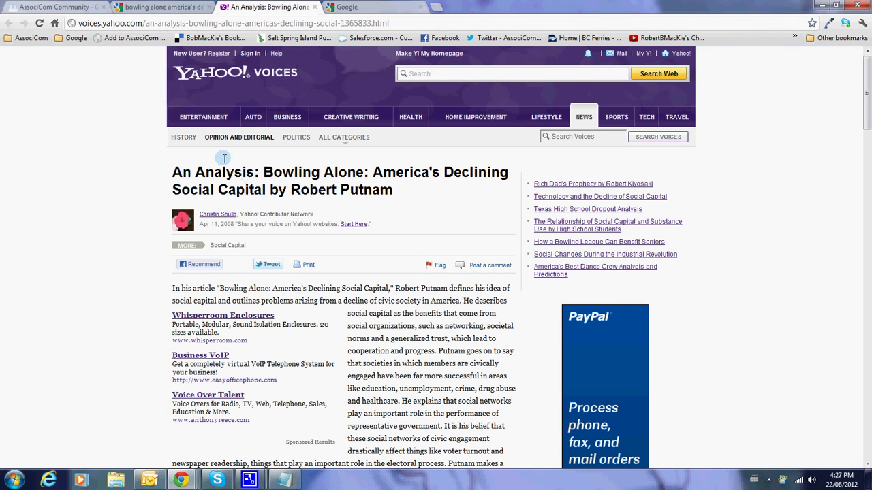
left_click(129, 38)
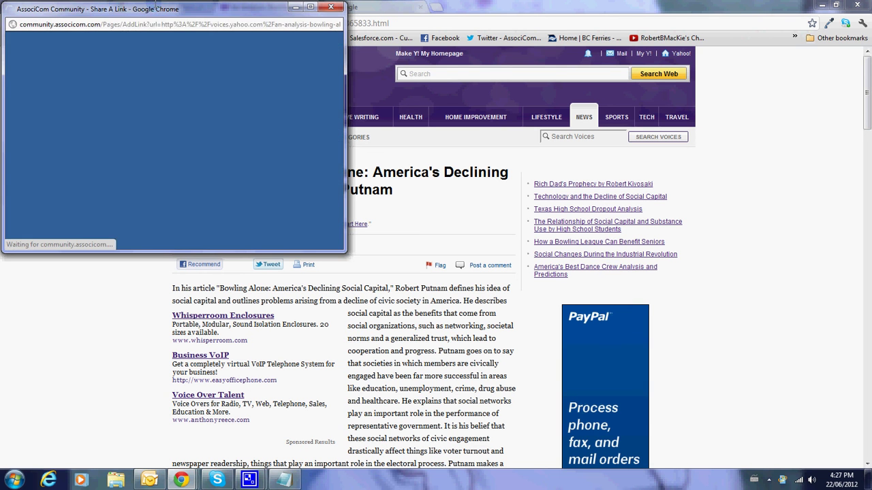
left_click_drag(156, 9, 319, 83)
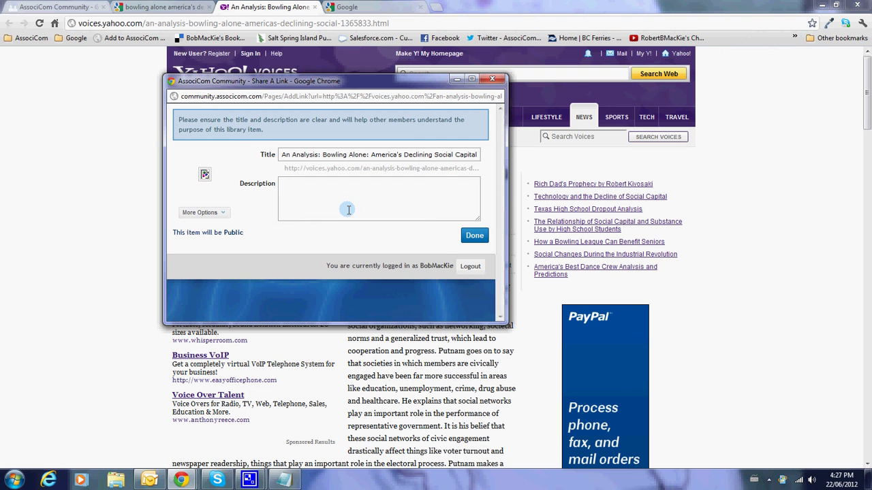
left_click(223, 213)
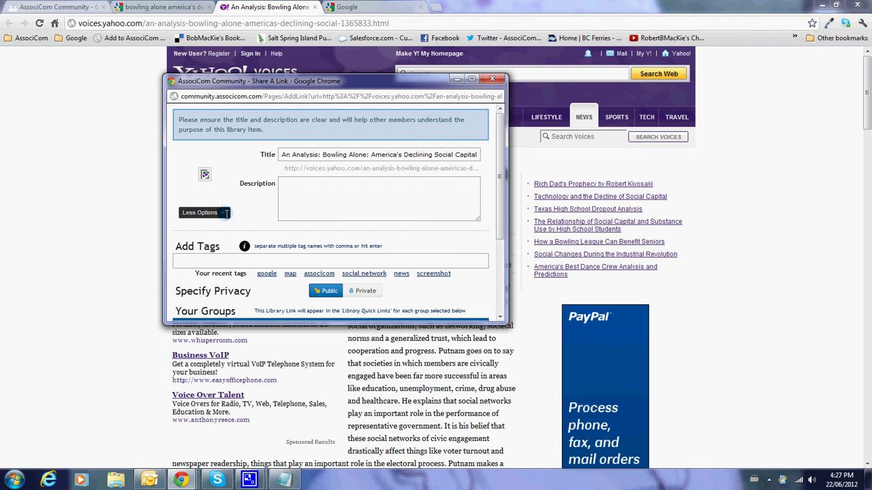
Add the suggested tag socialcapital to the link being shared
left_click(230, 257)
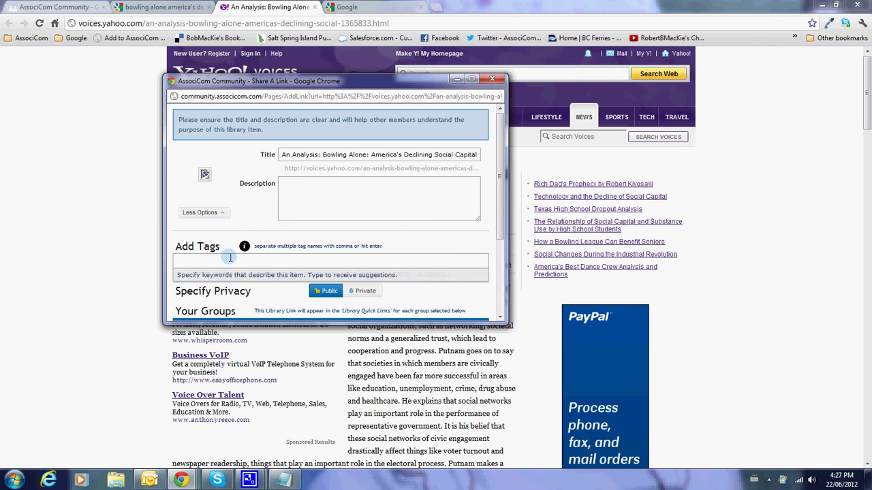
type("soc")
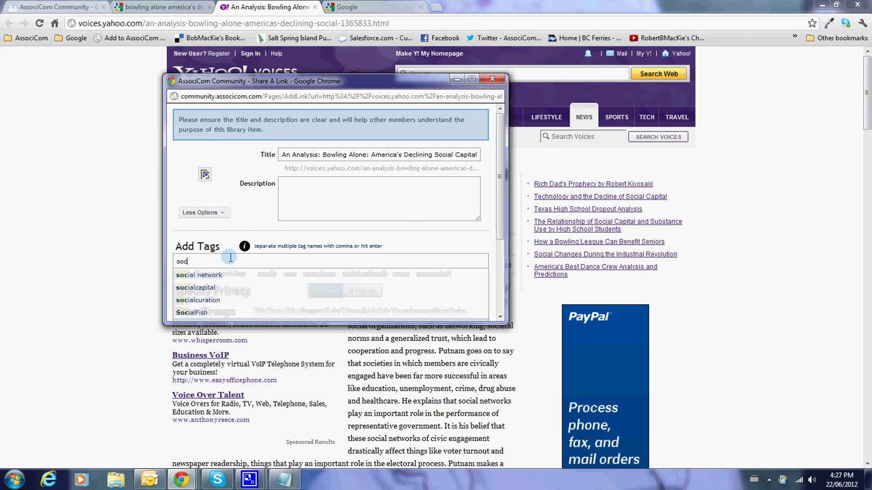
left_click(209, 287)
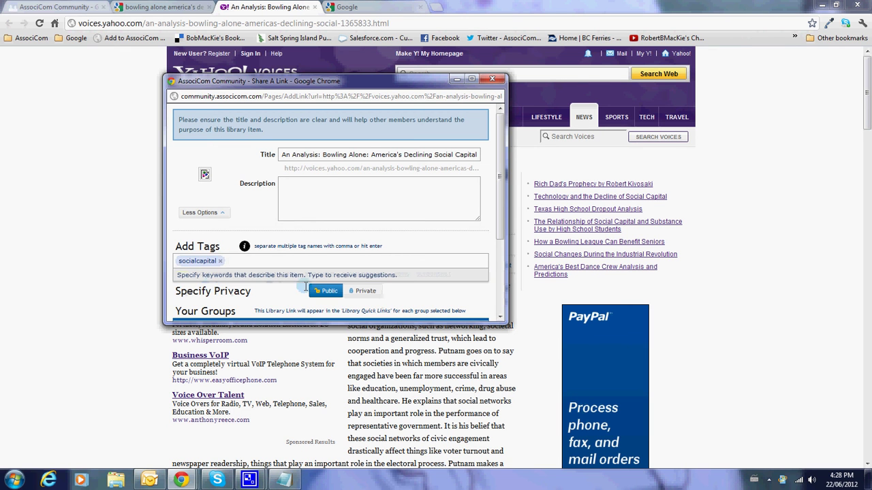
Fill the link's description with the article's opening sentence, copied from the Yahoo Voices page, replacing any placeholder text
left_click(320, 187)
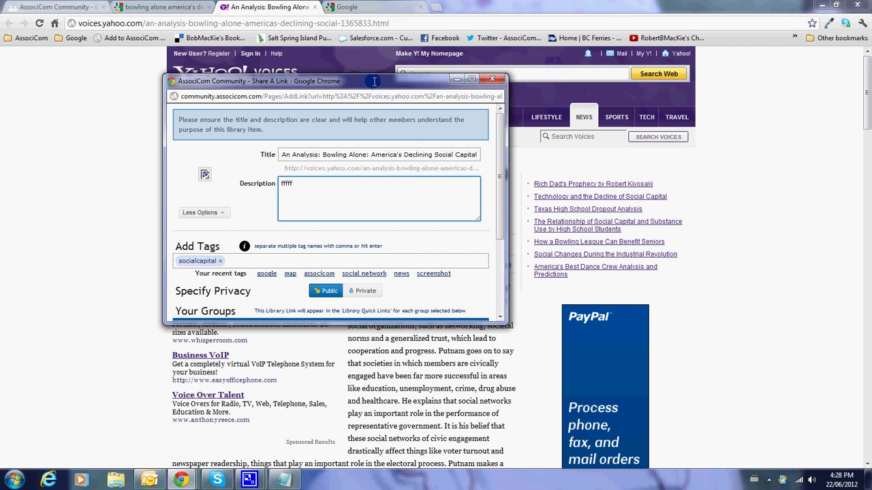
left_click_drag(374, 81, 783, 83)
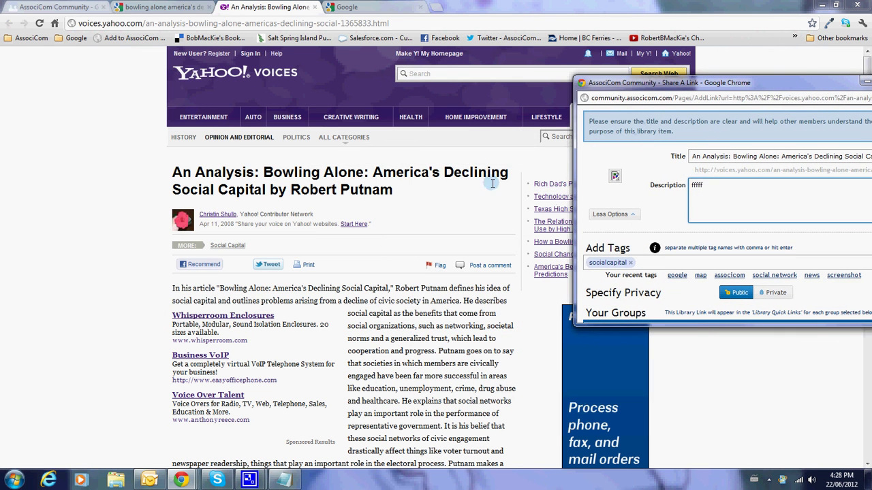
left_click_drag(171, 287, 463, 298)
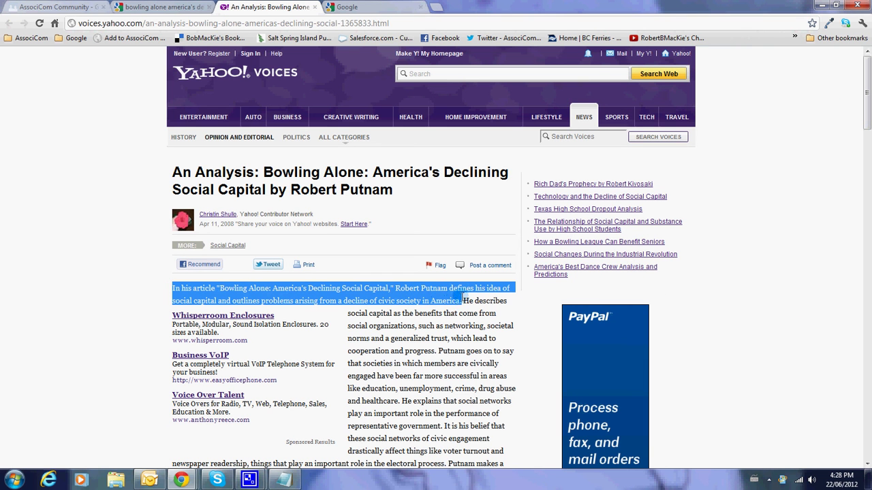
right_click(419, 290)
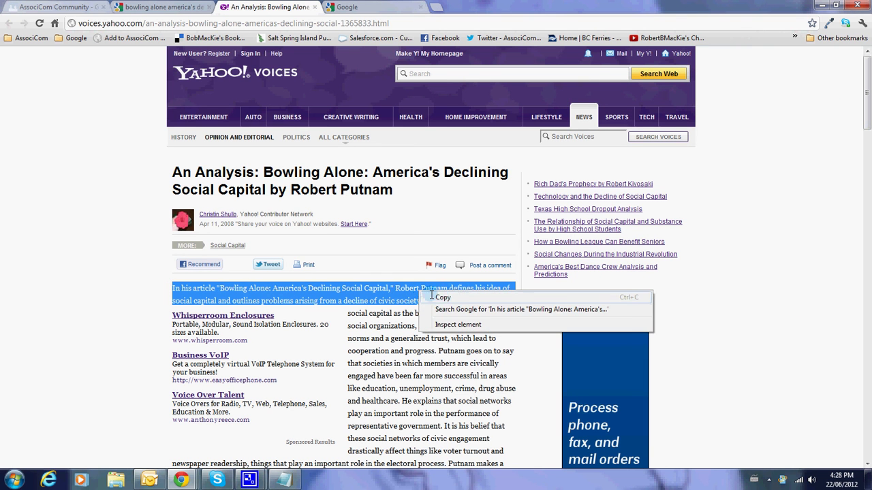
left_click(443, 298)
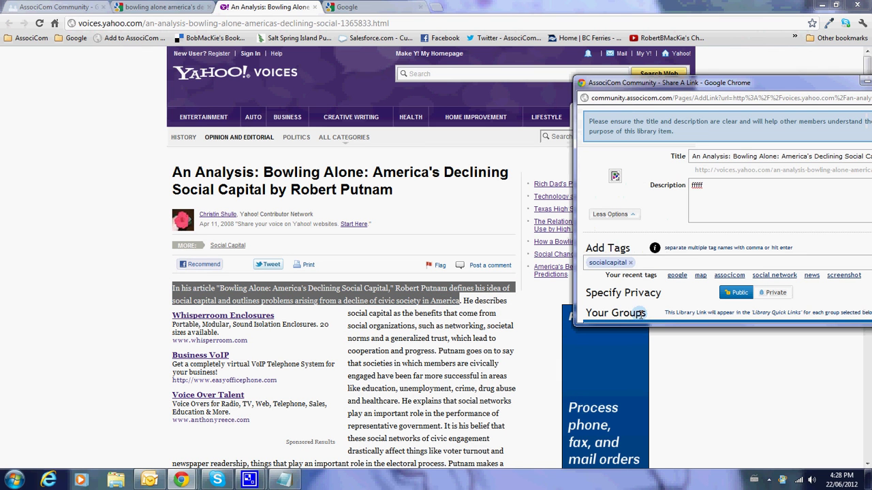
left_click(714, 190)
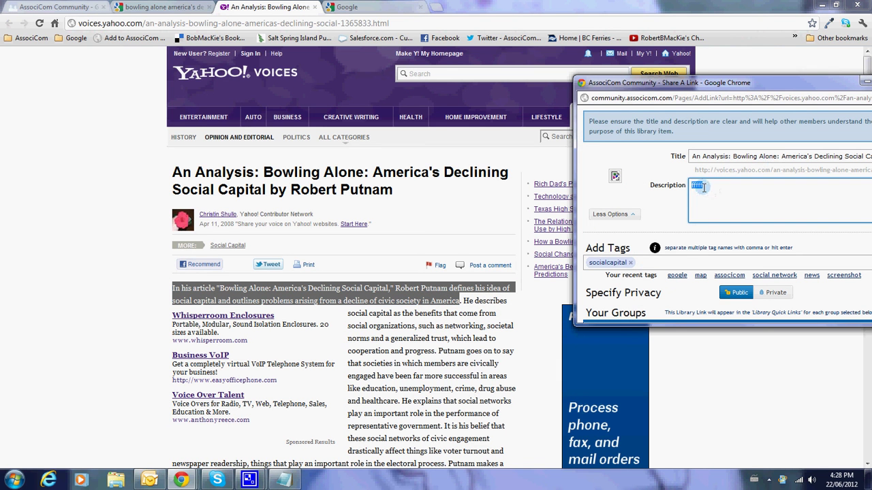
left_click_drag(712, 184, 686, 186)
key("ctrl+v")
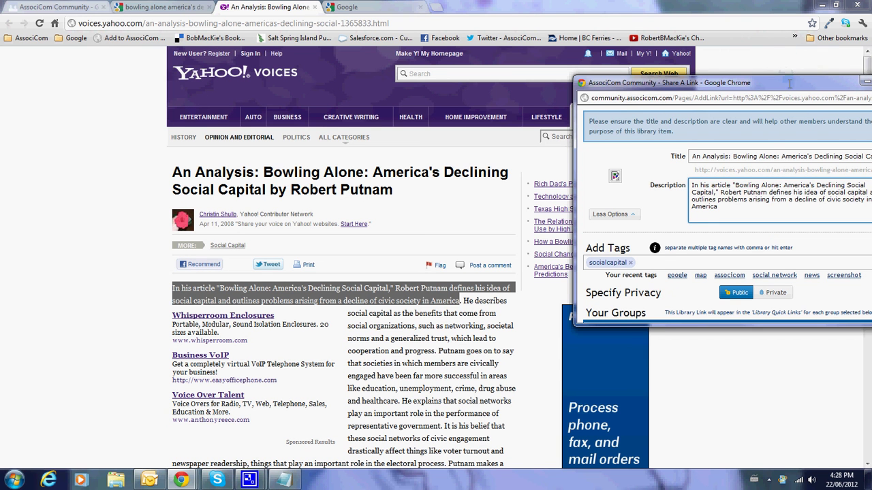
Enlarge the Share A Link window to show all groups, assign the link to the Education Group, and save it to the library
left_click_drag(790, 84, 787, 84)
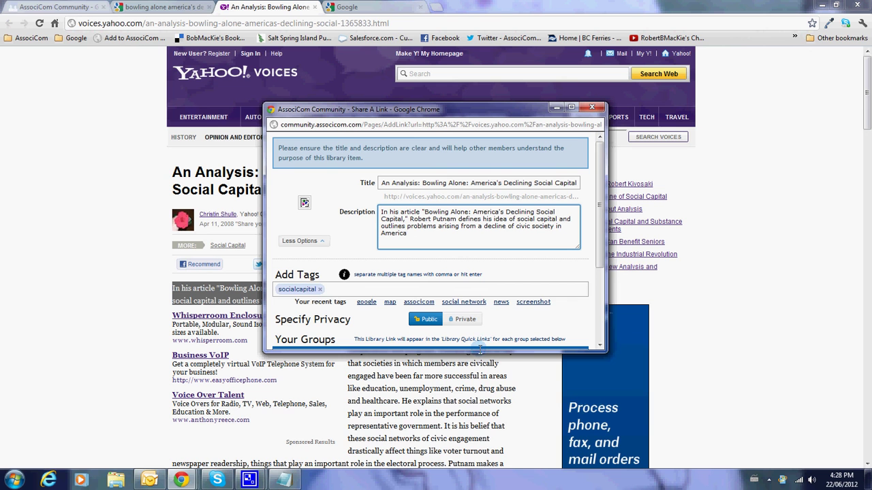
left_click_drag(480, 348, 483, 455)
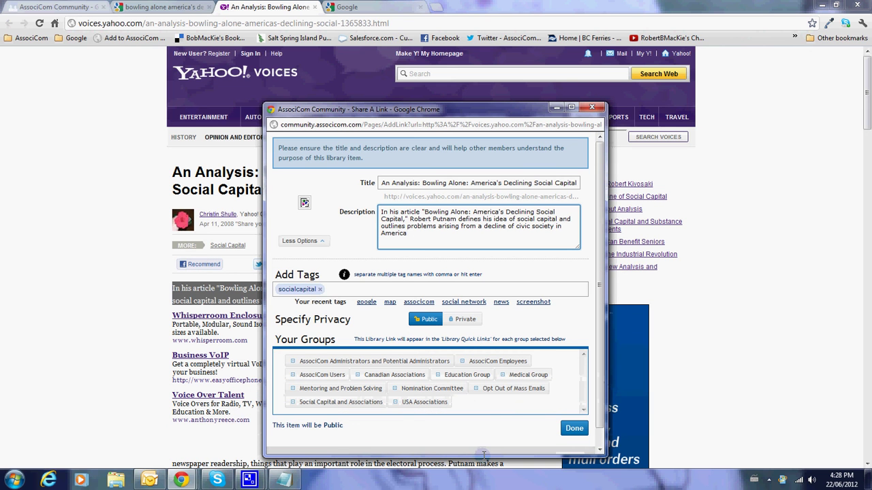
left_click(344, 402)
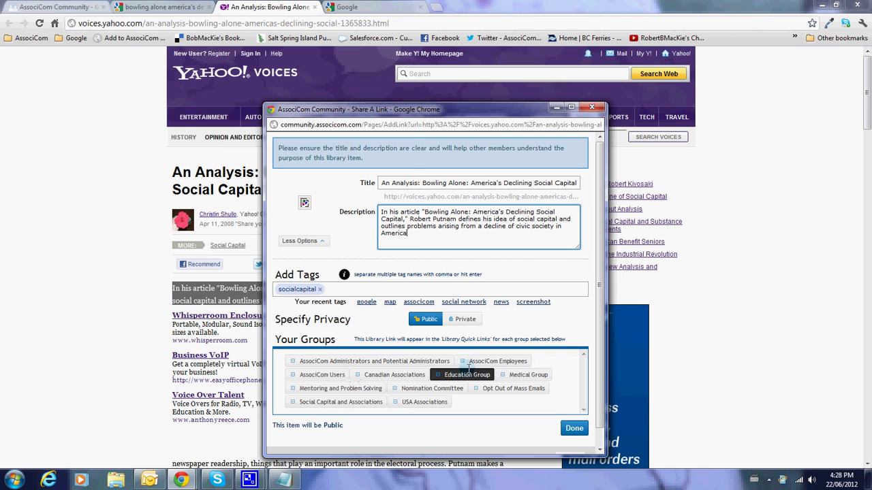
left_click(439, 375)
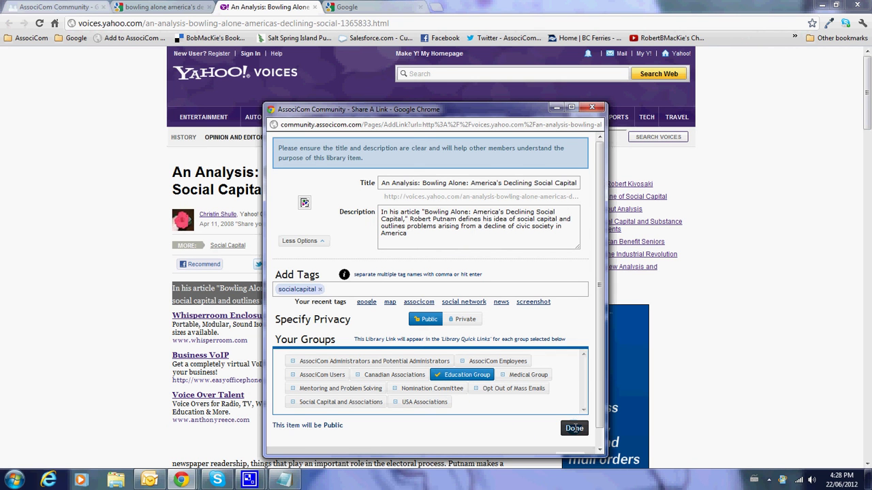
left_click(575, 427)
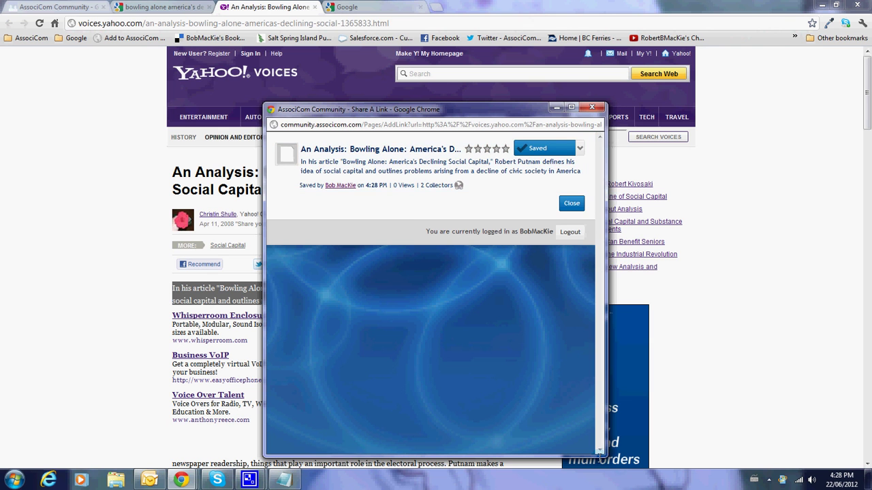
left_click_drag(605, 457, 622, 461)
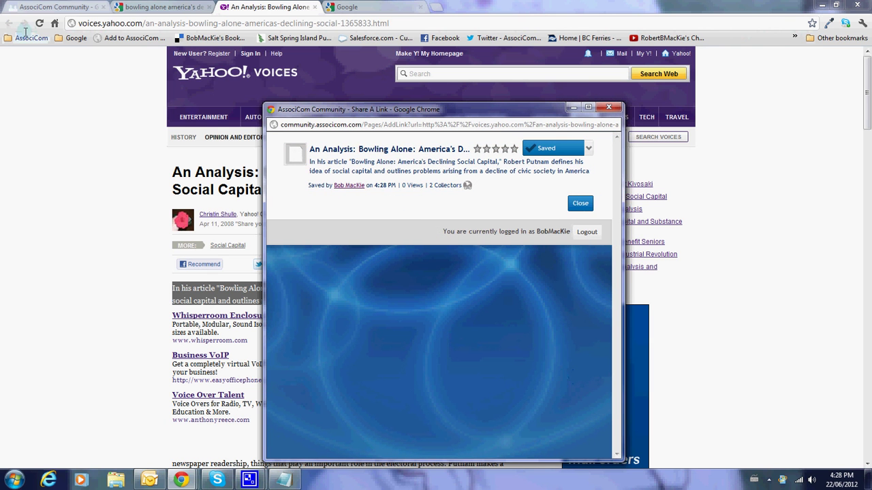
Return to the AssociCom Community's Get Started page and look back over it from the video tutorials up to the Introduction
left_click(47, 7)
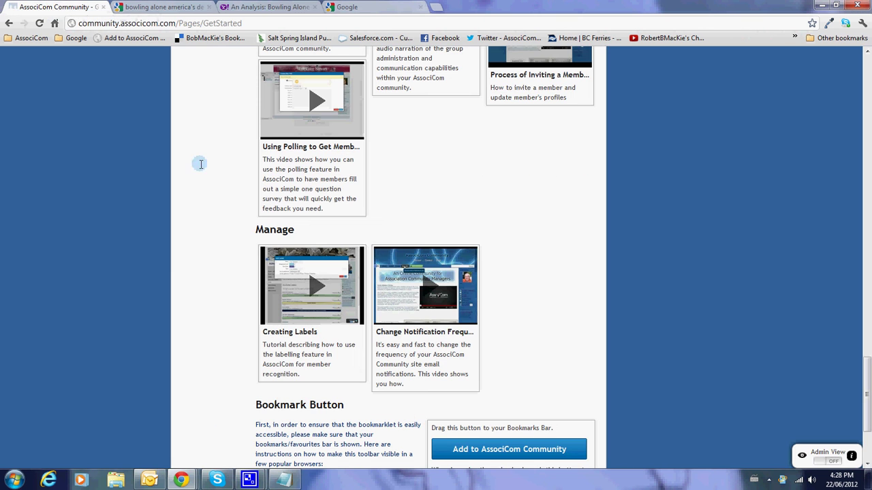
scroll(193, 277, "up", 6)
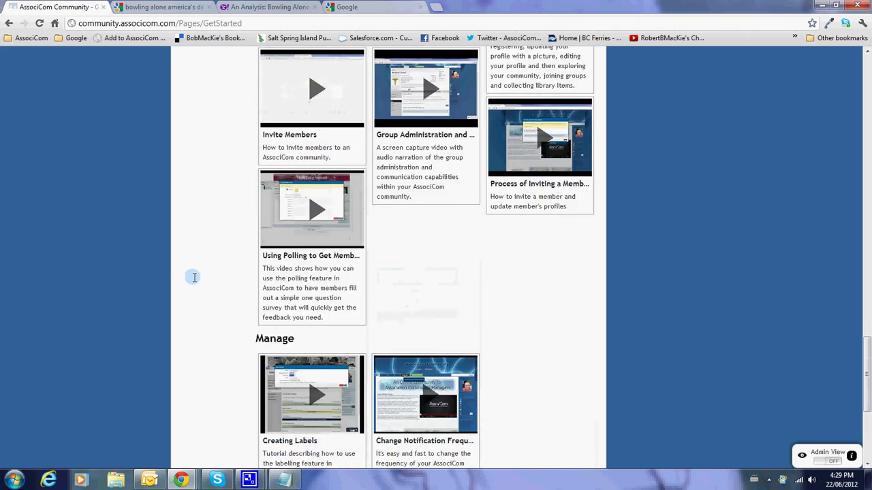
scroll(195, 276, "up", 7)
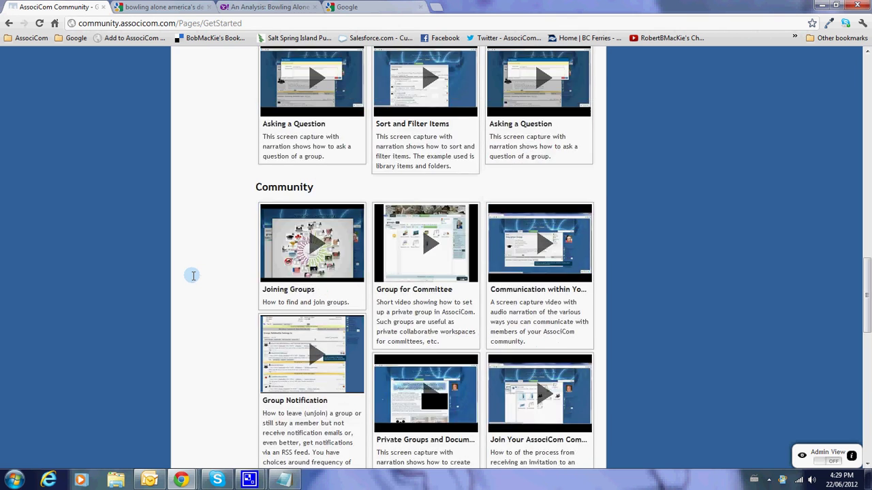
scroll(193, 276, "up", 8)
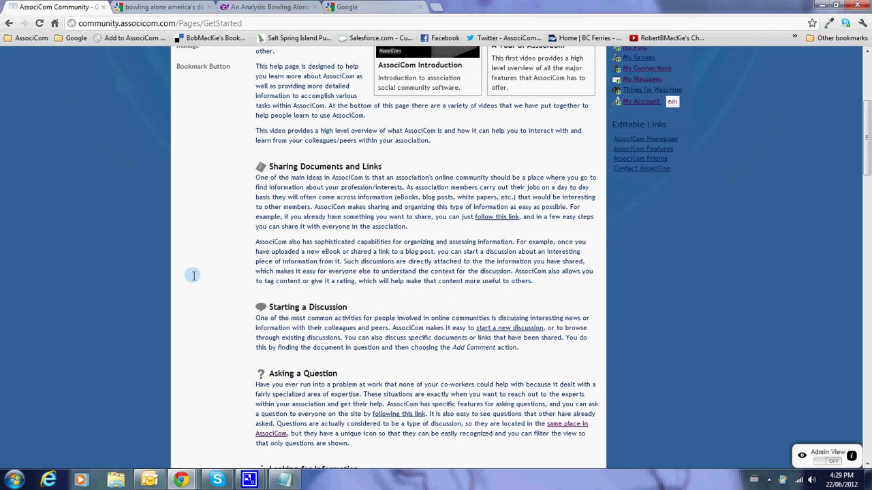
scroll(192, 276, "up", 2)
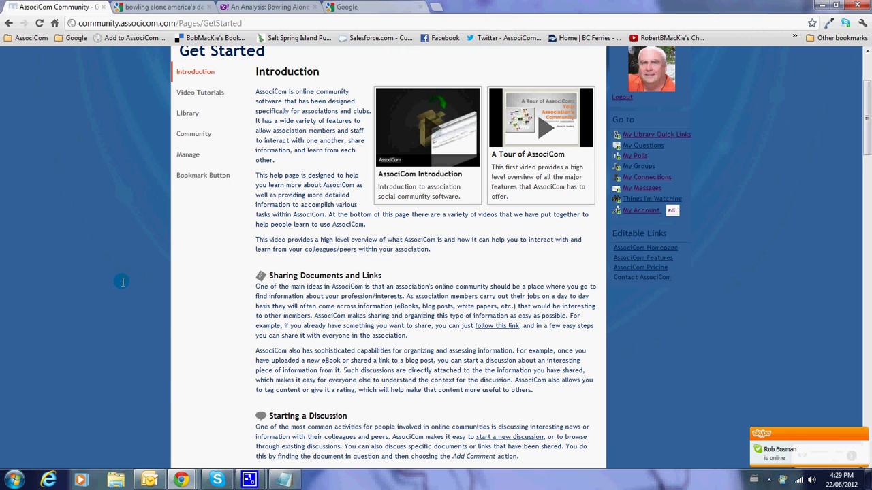
scroll(126, 282, "up", 2)
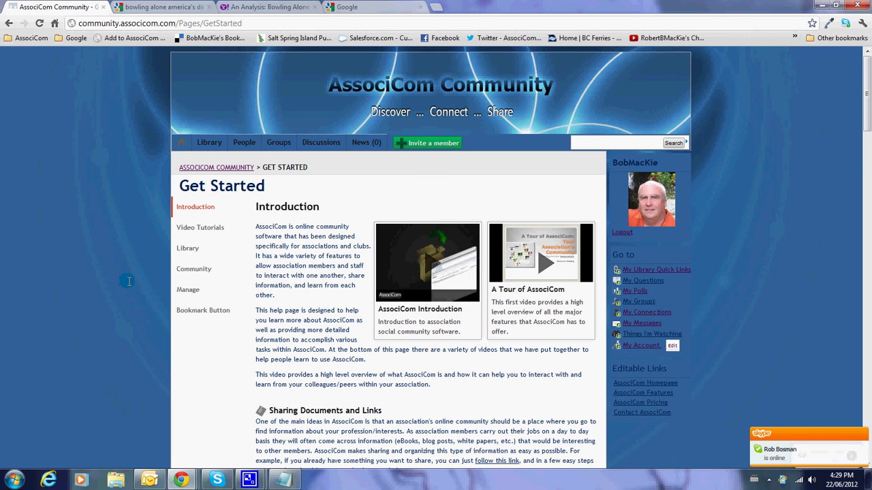